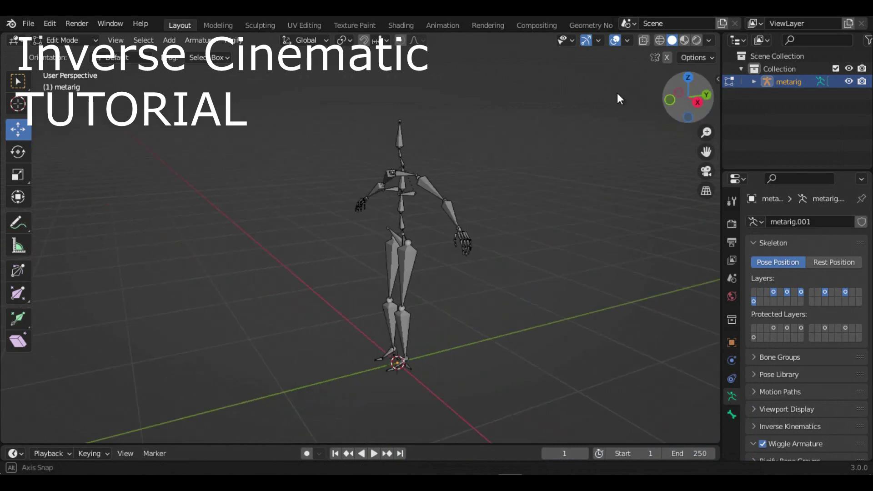
# Box-select the right-half bones of the metarig and delete them as Bones
pyautogui.scroll(3, 696, 132)
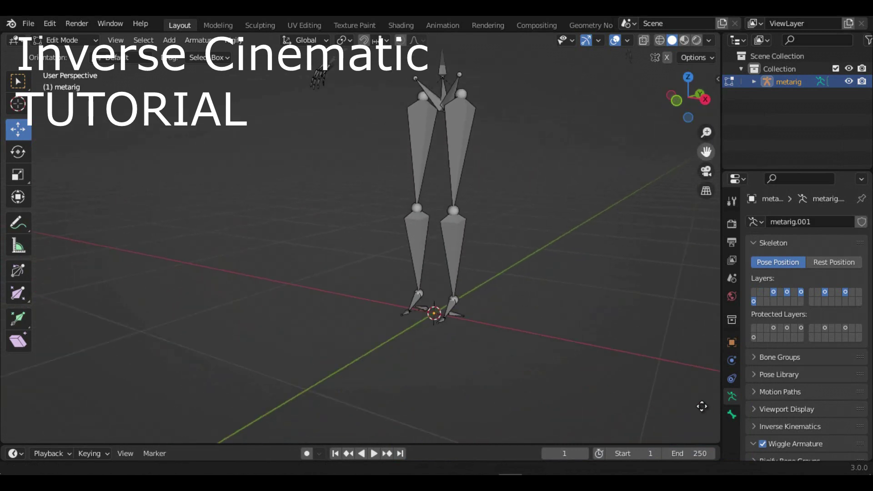
pyautogui.moveTo(319, 136); pyautogui.dragTo(406, 400)
pyautogui.press('x')
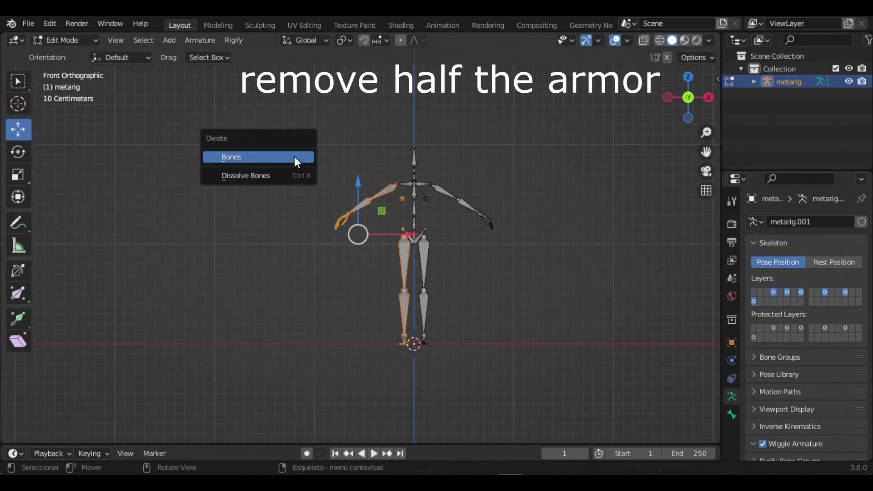
pyautogui.click(293, 156)
# Deselect all bones and orbit back into a perspective view of the half rig
pyautogui.scroll(3, 339, 171)
pyautogui.moveTo(346, 121); pyautogui.dragTo(444, 249)
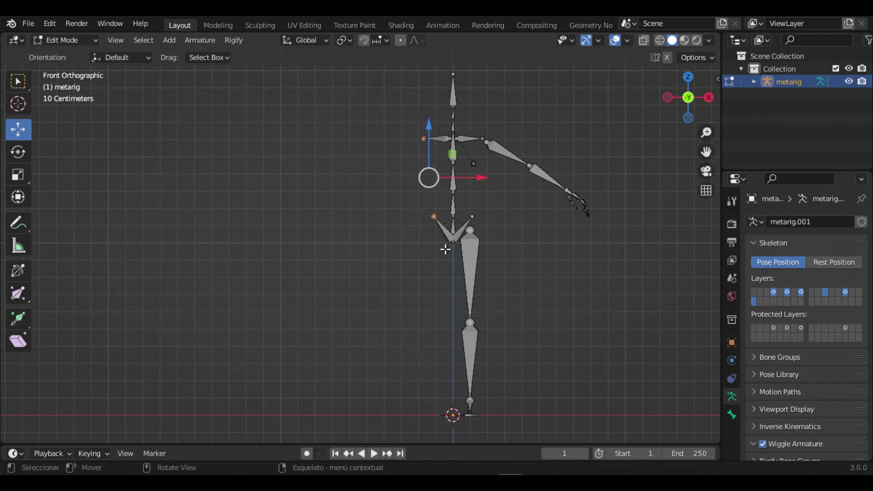
pyautogui.click(393, 142)
pyautogui.moveTo(693, 94); pyautogui.dragTo(596, 121)
# Extrude a new bone (shin.L.001) from the left ankle, locked to the Y axis
pyautogui.moveTo(713, 160); pyautogui.dragTo(383, 308, button='middle')
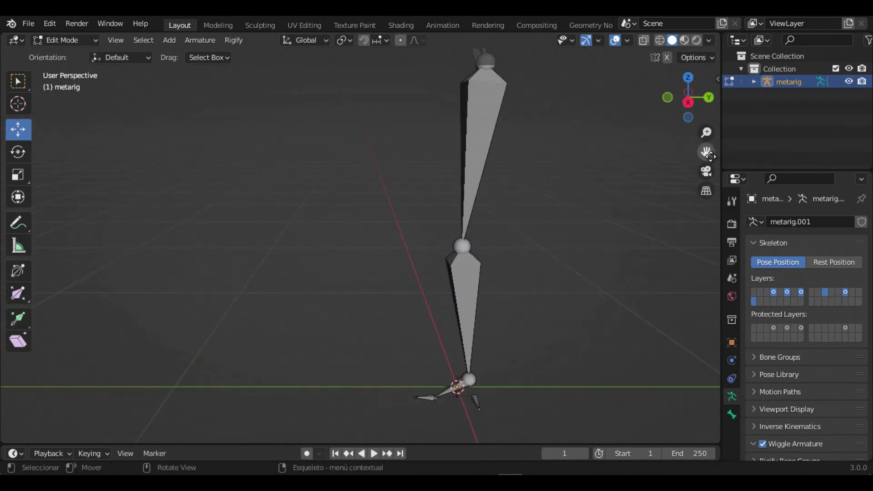
pyautogui.scroll(1, 522, 237)
pyautogui.hotkey('shift', 'e')
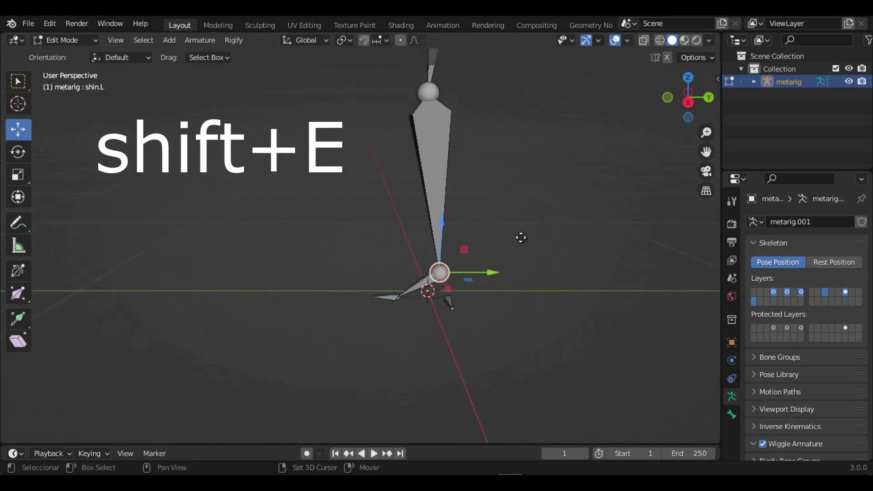
pyautogui.press('y')
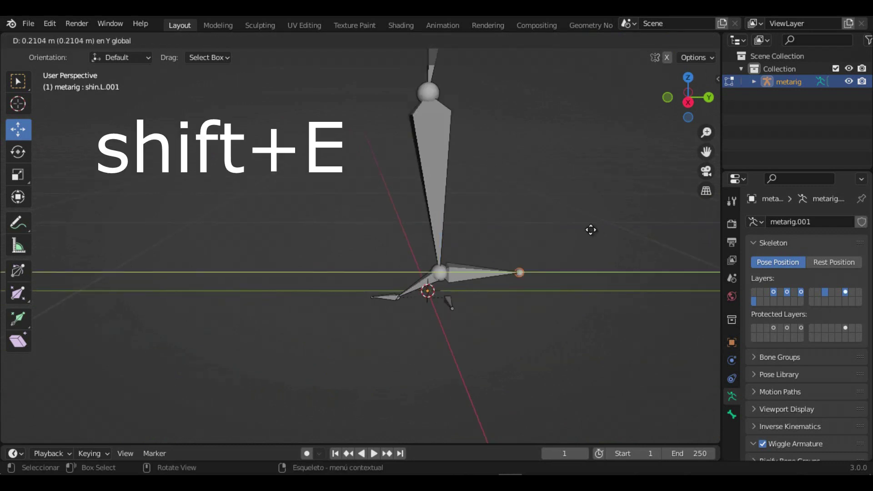
pyautogui.click(595, 234)
pyautogui.scroll(-3, 637, 137)
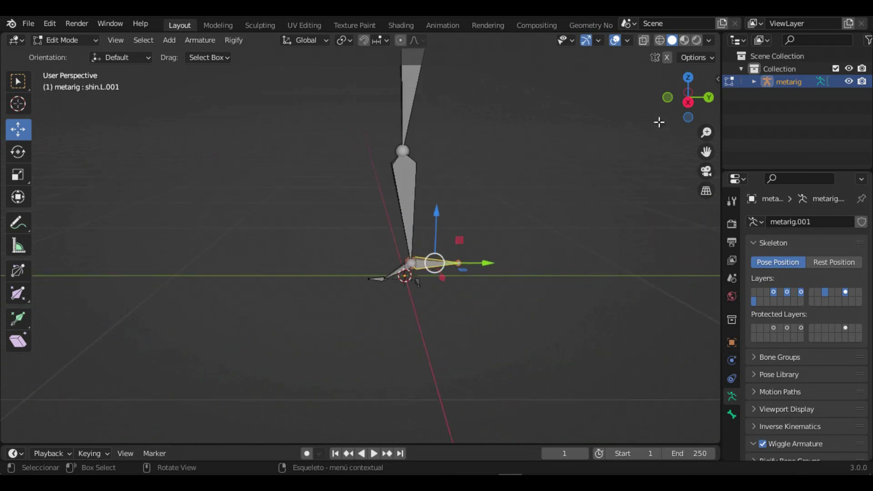
# Extrude a second new bone (thigh.L.001) from the left knee joint
pyautogui.moveTo(695, 104)
pyautogui.mouseDown()
pyautogui.moveTo(674, 149)
pyautogui.moveTo(682, 191)
pyautogui.mouseUp()
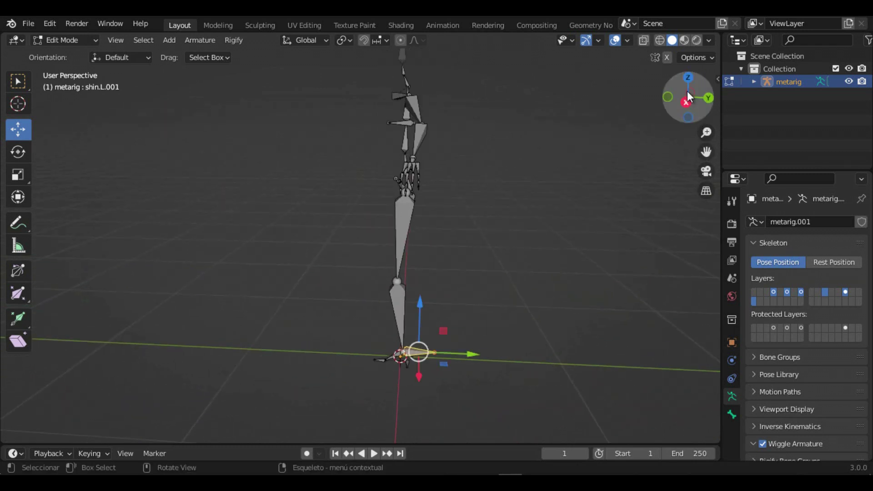
pyautogui.scroll(3, 433, 282)
pyautogui.click(421, 278)
pyautogui.hotkey('shift', 'e')
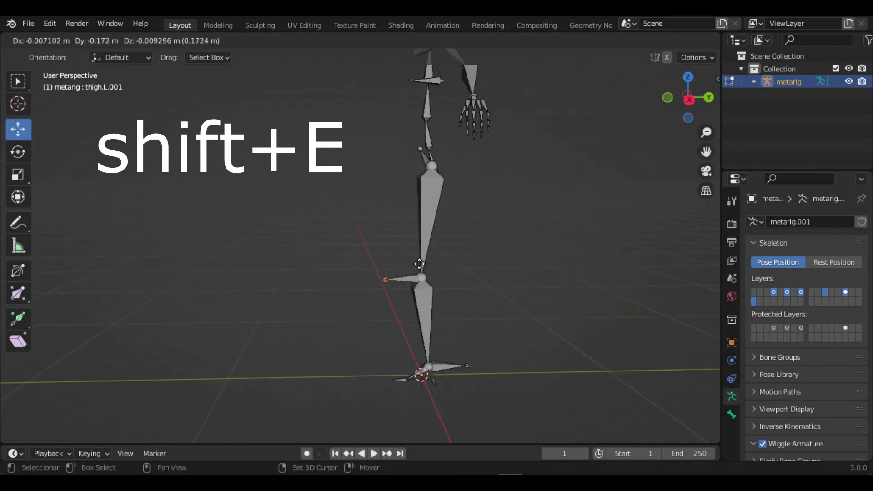
pyautogui.click(403, 258)
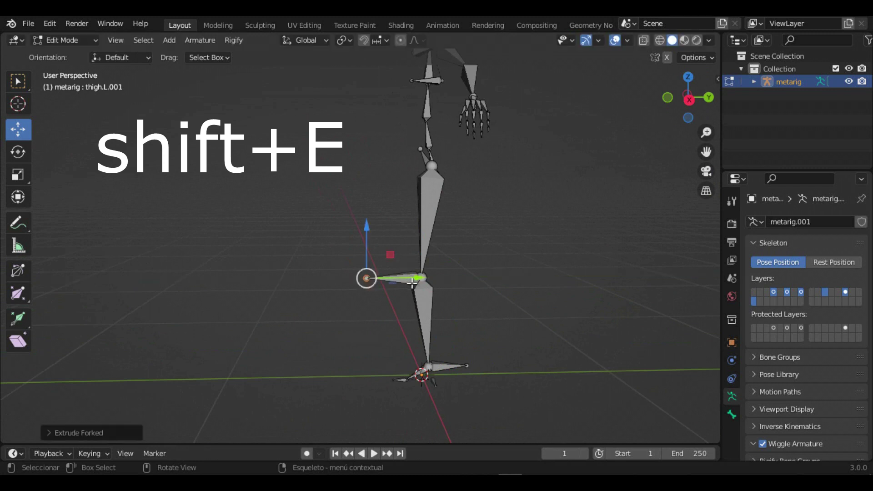
pyautogui.scroll(2, 442, 284)
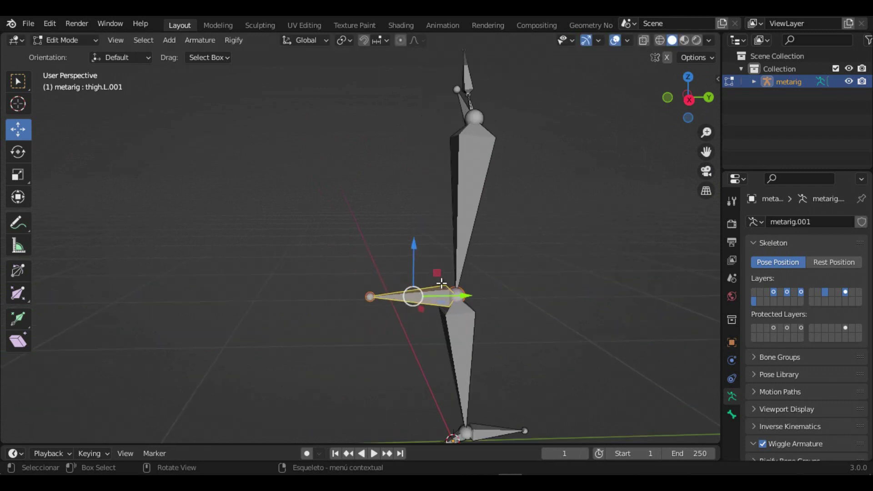
# Clear the Parent of both thigh.L.001 and shin.L.001 in Bone Relations
pyautogui.click(732, 415)
pyautogui.scroll(-5, 773, 368)
pyautogui.press('Delete')
pyautogui.click(841, 320)
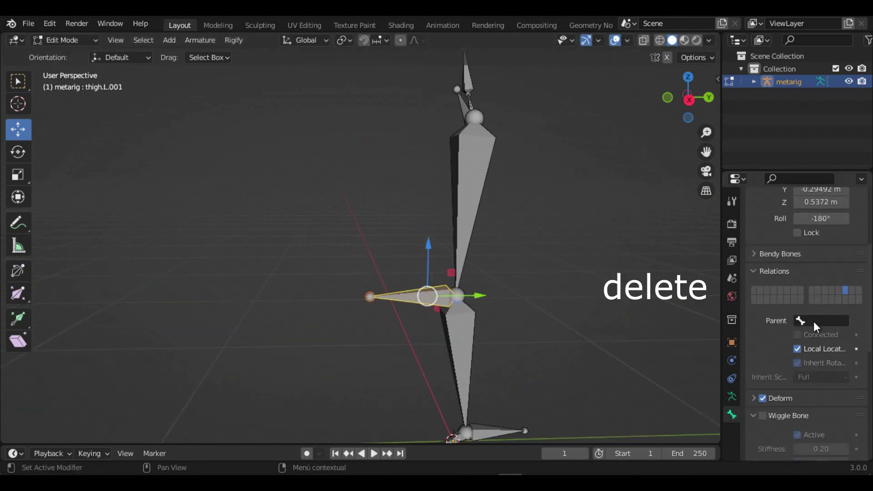
pyautogui.click(502, 431)
pyautogui.click(842, 321)
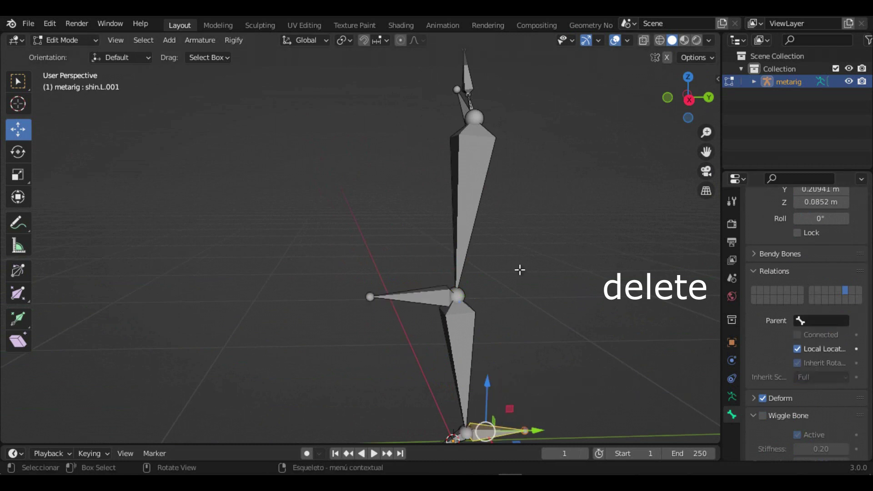
# Move thigh.L.001 away from the leg along Y in side orthographic view
pyautogui.click(419, 297)
pyautogui.click(689, 98)
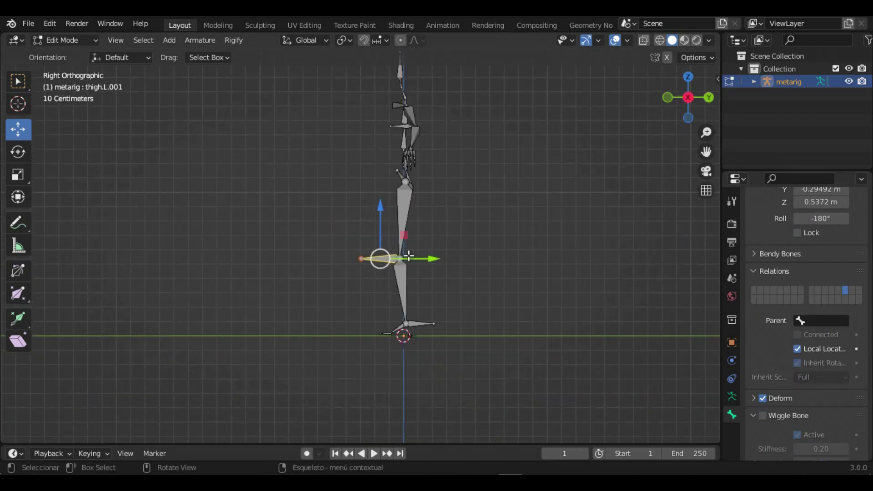
pyautogui.moveTo(409, 256)
pyautogui.mouseDown()
pyautogui.moveTo(346, 255)
pyautogui.moveTo(362, 248)
pyautogui.mouseUp()
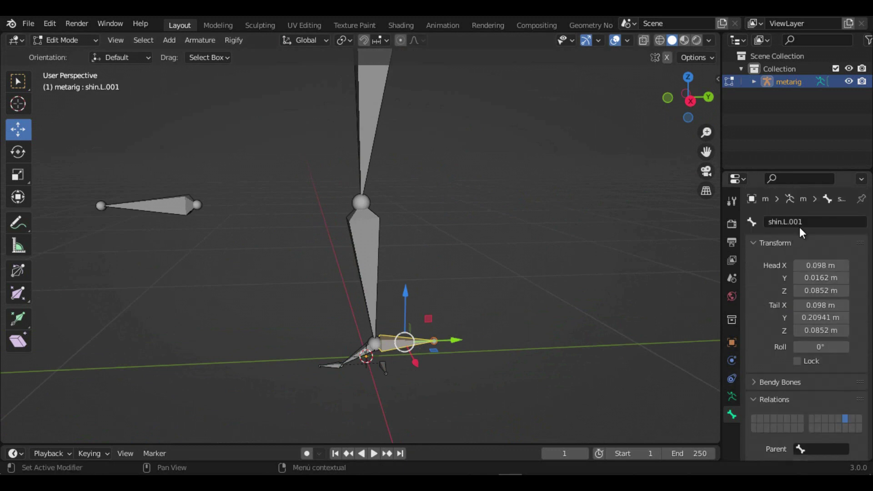
# Rename the control bones to shinik.L and upper_armIK.L, then show shin.L's Add Bone Constraint list
pyautogui.press('BackSpace')
pyautogui.press('BackSpace')
pyautogui.press('BackSpace')
pyautogui.write('ik')
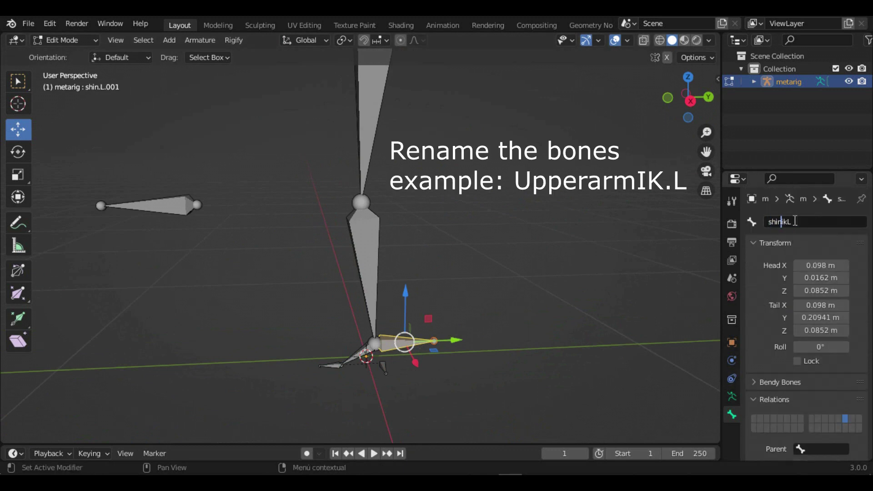
pyautogui.click(168, 202)
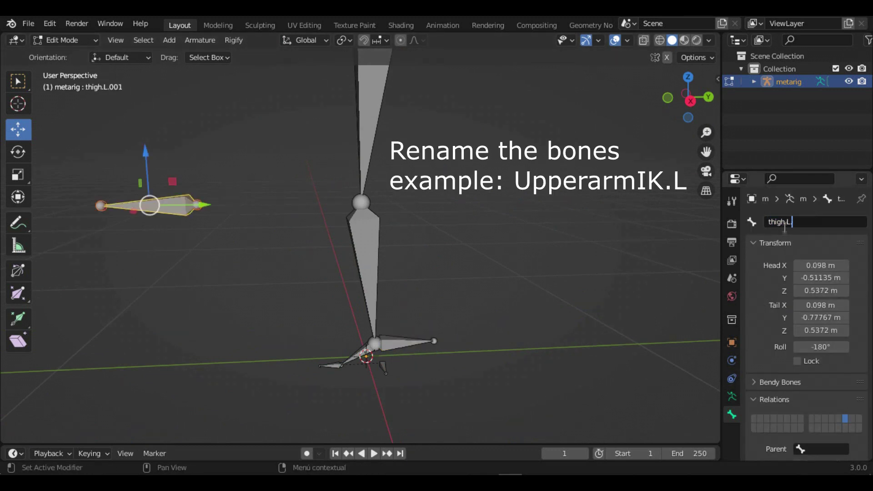
pyautogui.doubleClick(815, 221)
pyautogui.press('BackSpace')
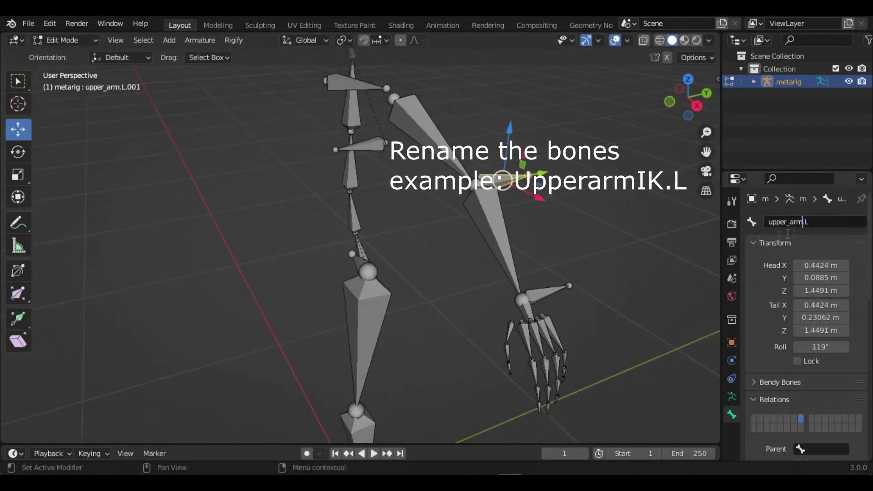
pyautogui.write('IK')
pyautogui.press('Return')
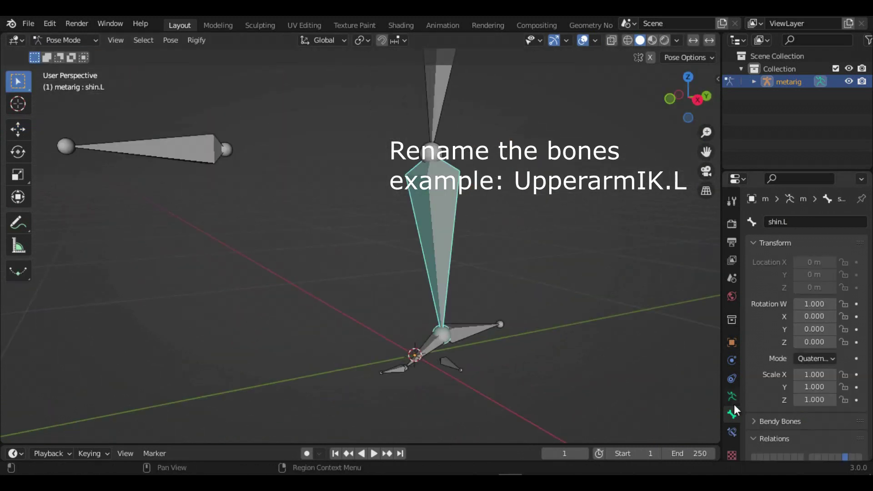
pyautogui.click(732, 429)
pyautogui.click(790, 221)
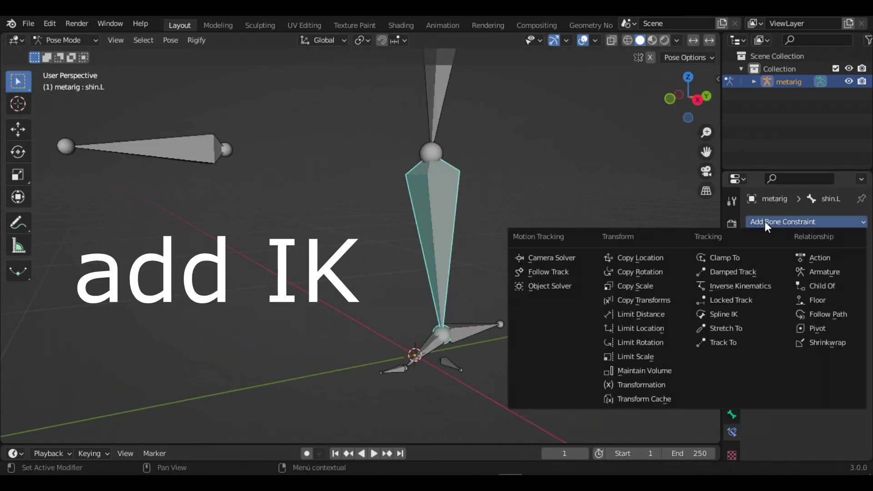
# Add an IK constraint to shin.L targeting metarig bone shinik.L with chain length 2
pyautogui.click(746, 284)
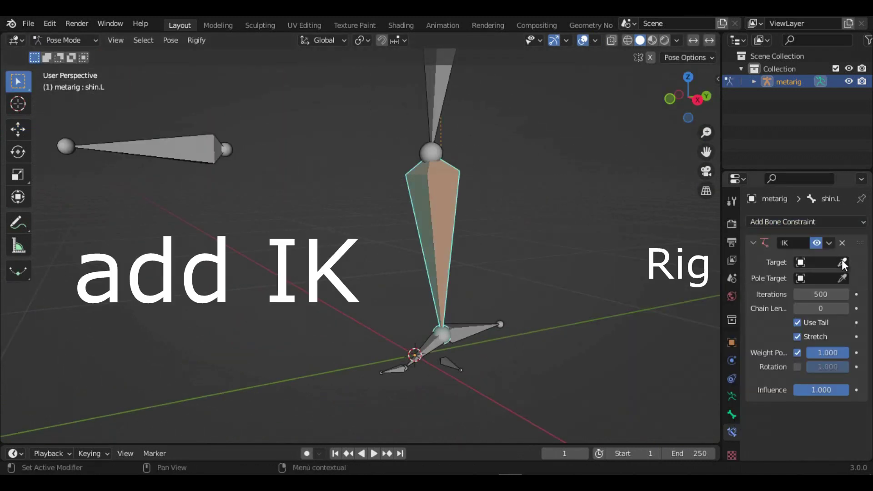
pyautogui.click(462, 200)
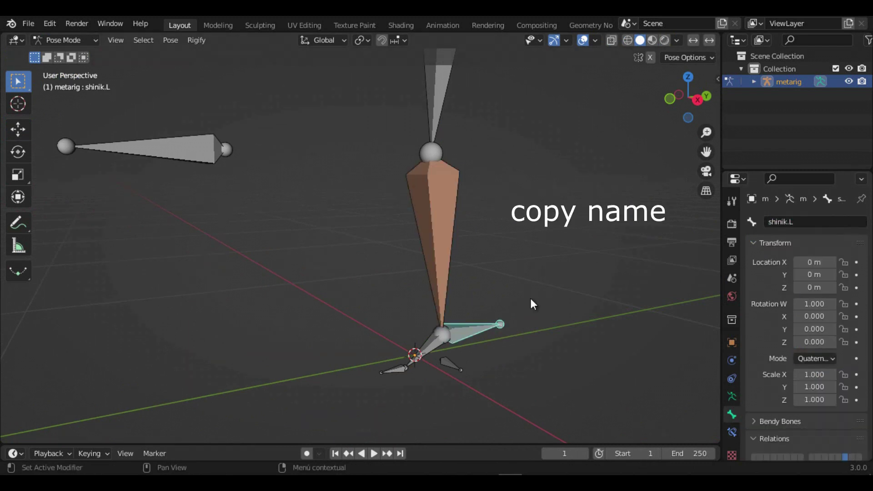
pyautogui.click(453, 277)
pyautogui.click(734, 432)
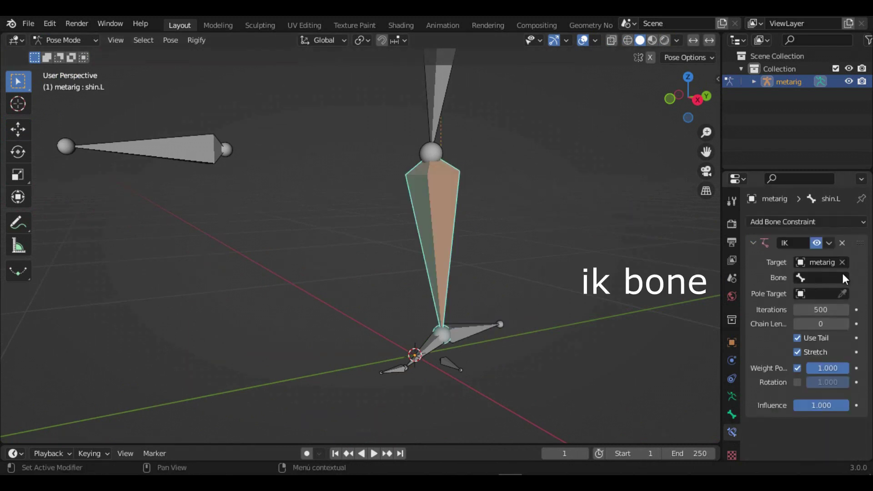
pyautogui.click(839, 277)
pyautogui.hotkey('ctrl', 'v')
pyautogui.click(810, 298)
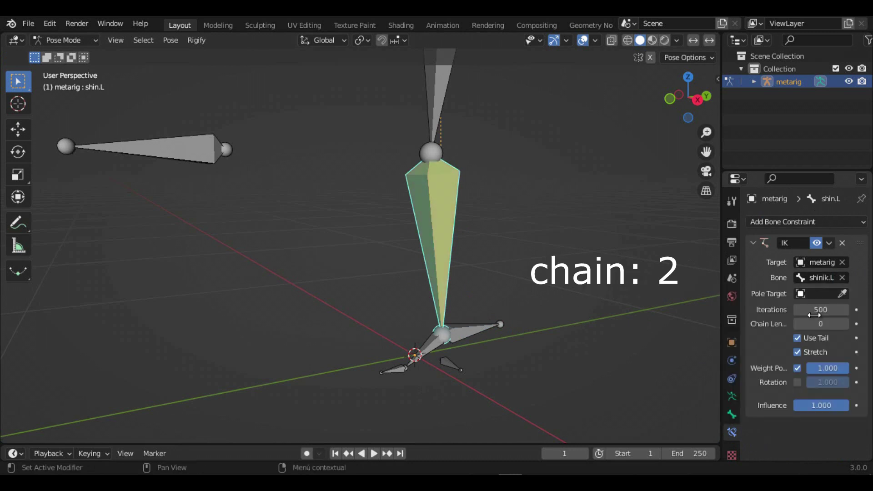
pyautogui.doubleClick(845, 323)
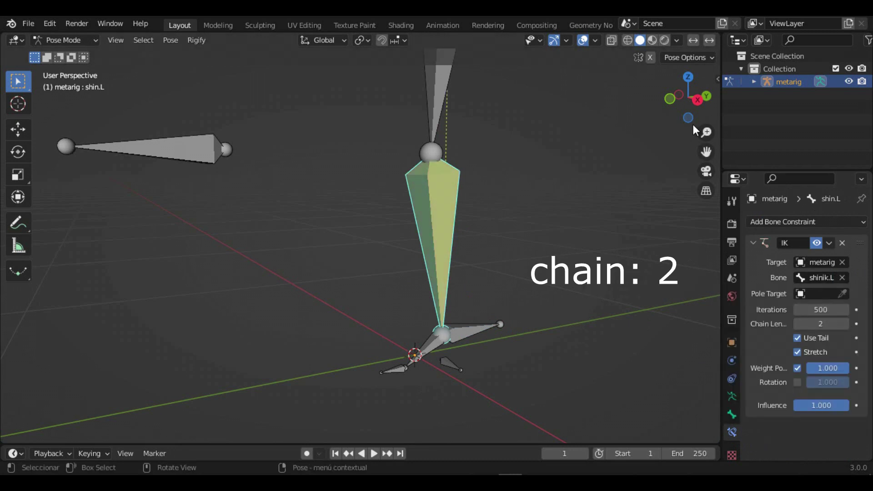
# Raise shinik.L to check the leg bends, then cancel the move
pyautogui.moveTo(692, 122); pyautogui.dragTo(669, 122)
pyautogui.click(479, 334)
pyautogui.hotkey('shift', 'space')
pyautogui.press('g')
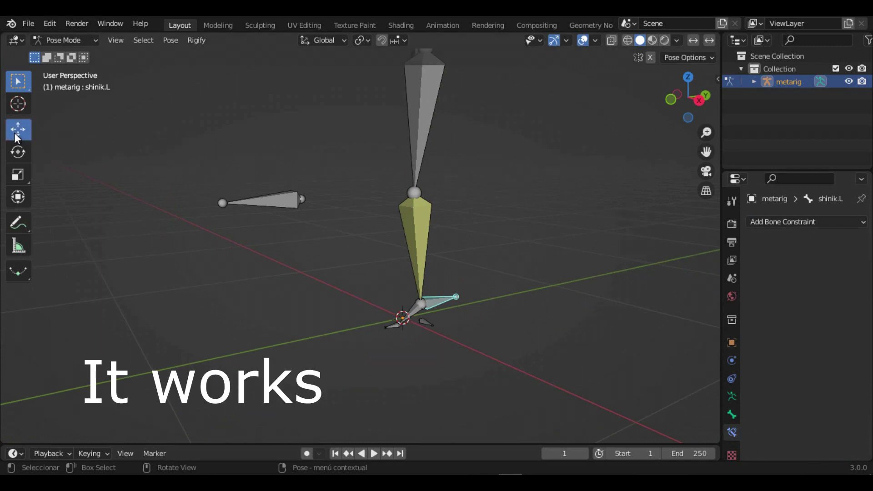
pyautogui.moveTo(416, 260); pyautogui.dragTo(426, 232)
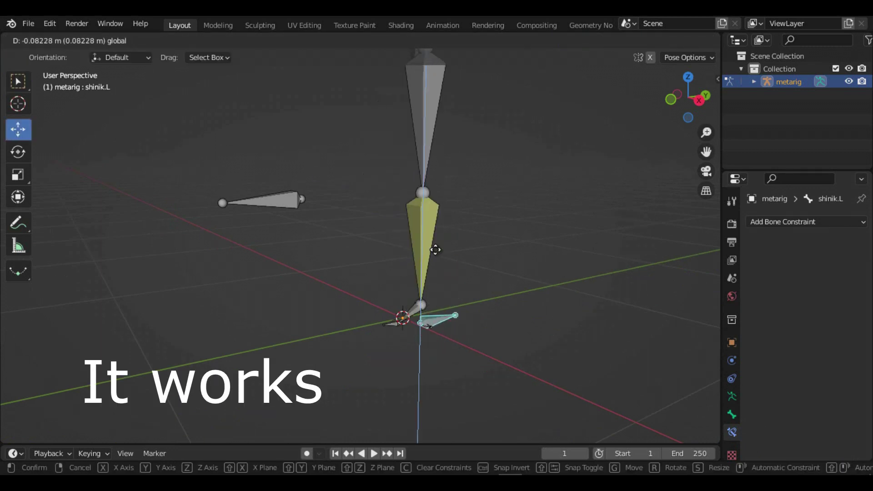
pyautogui.rightClick(461, 192)
# Copy the thighIK.L bone name from its Bone properties
pyautogui.click(414, 237)
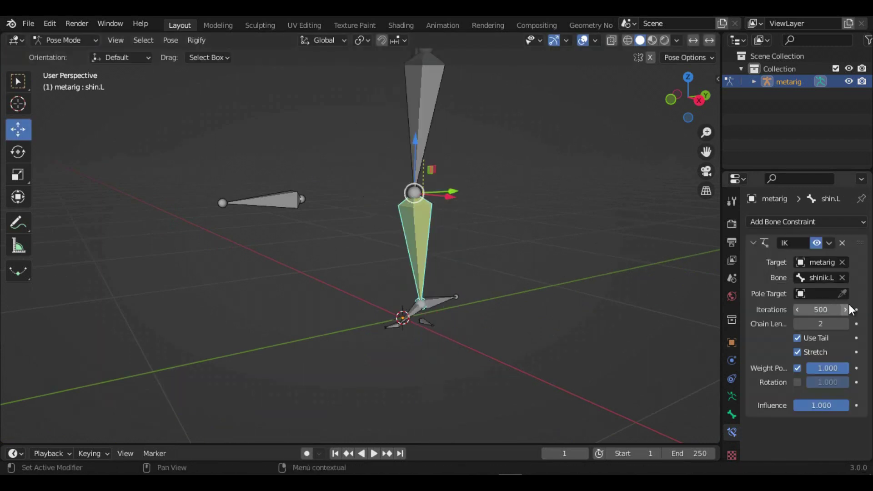
pyautogui.click(259, 204)
pyautogui.click(733, 413)
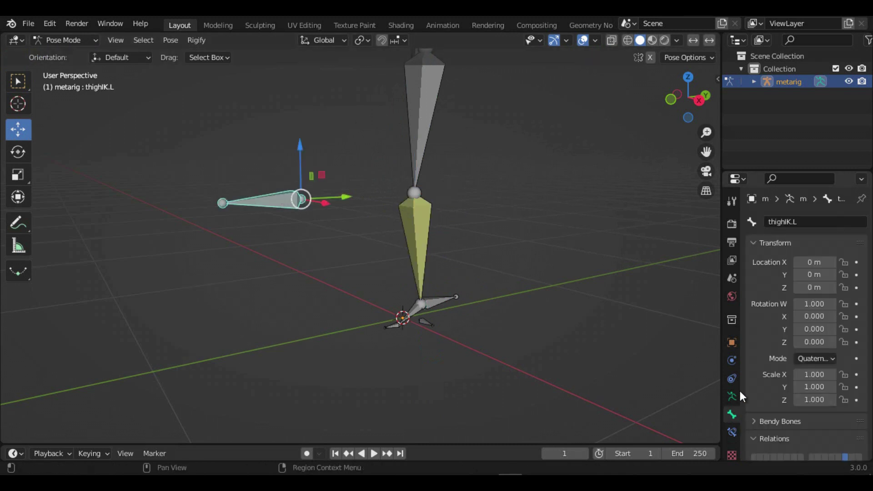
pyautogui.click(794, 226)
pyautogui.hotkey('ctrl', 'c')
pyautogui.press('Return')
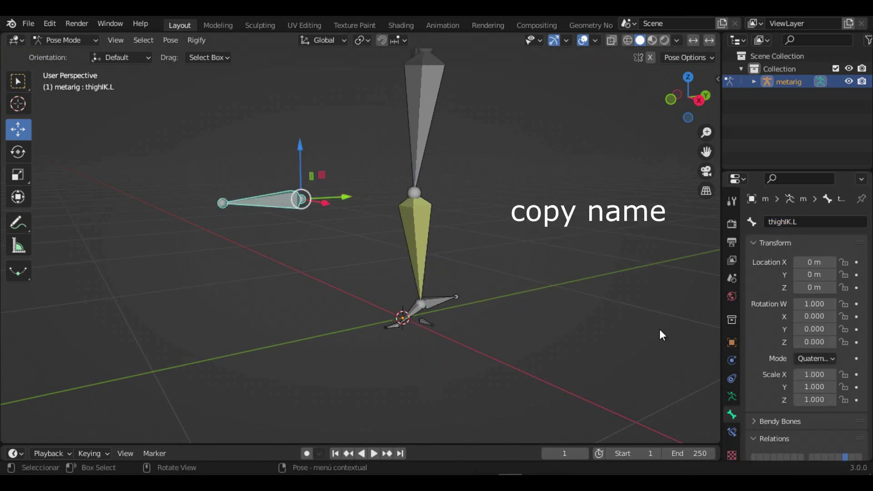
# Set shin.L's IK pole target to metarig with pole bone thighIK.L
pyautogui.click(415, 246)
pyautogui.click(733, 432)
pyautogui.click(822, 309)
pyautogui.hotkey('ctrl', 'v')
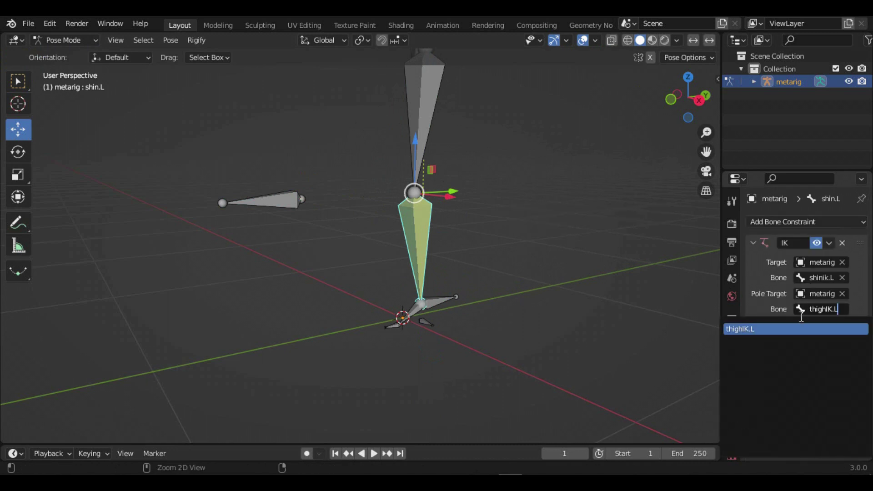
pyautogui.click(773, 332)
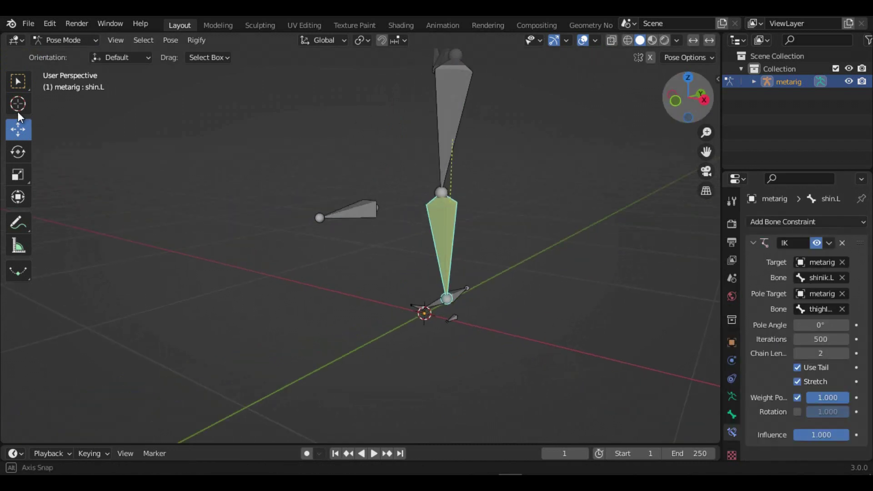
# Try different pole angle values while checking the leg's twist
pyautogui.moveTo(691, 171); pyautogui.dragTo(708, 104, button='middle')
pyautogui.scroll(3, 448, 315)
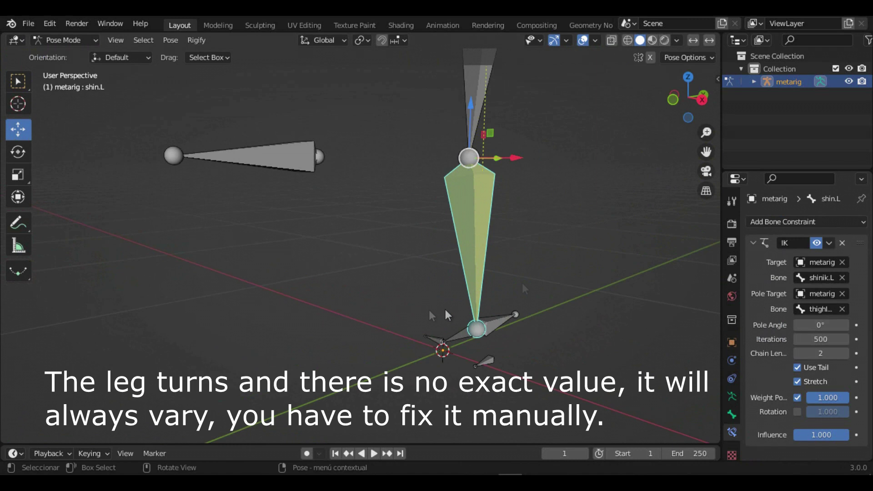
pyautogui.click(842, 325)
pyautogui.write('90')
pyautogui.press('Return')
pyautogui.moveTo(680, 96)
pyautogui.mouseDown()
pyautogui.moveTo(659, 91)
pyautogui.moveTo(686, 103)
pyautogui.mouseUp()
pyautogui.doubleClick(825, 325)
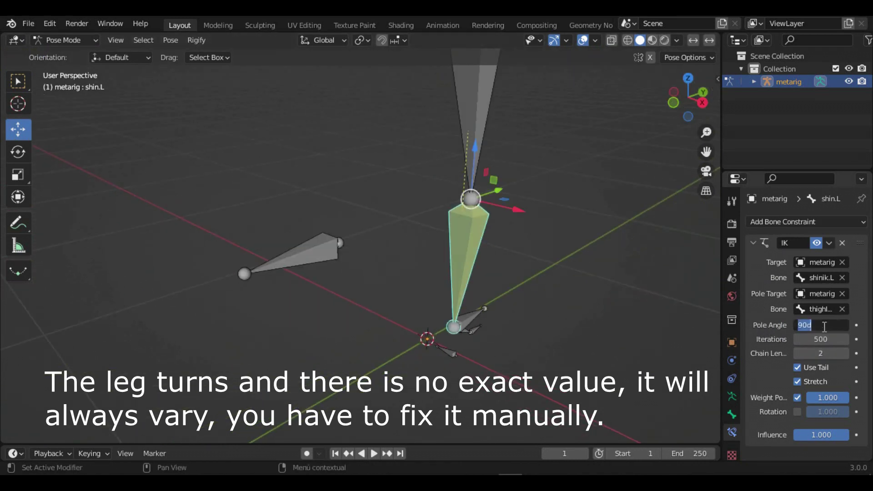
pyautogui.write('0')
pyautogui.press('Return')
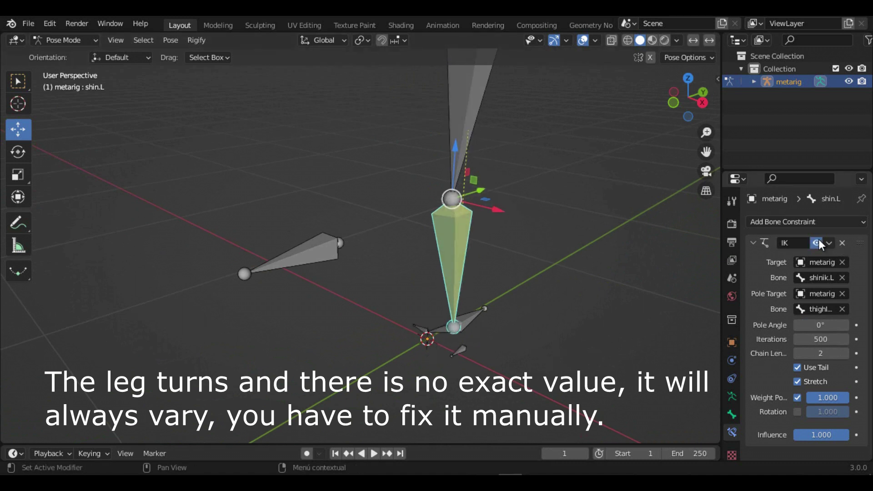
# Toggle the IK constraint to compare, then set the pole angle to -90°
pyautogui.click(819, 244)
pyautogui.doubleClick(816, 326)
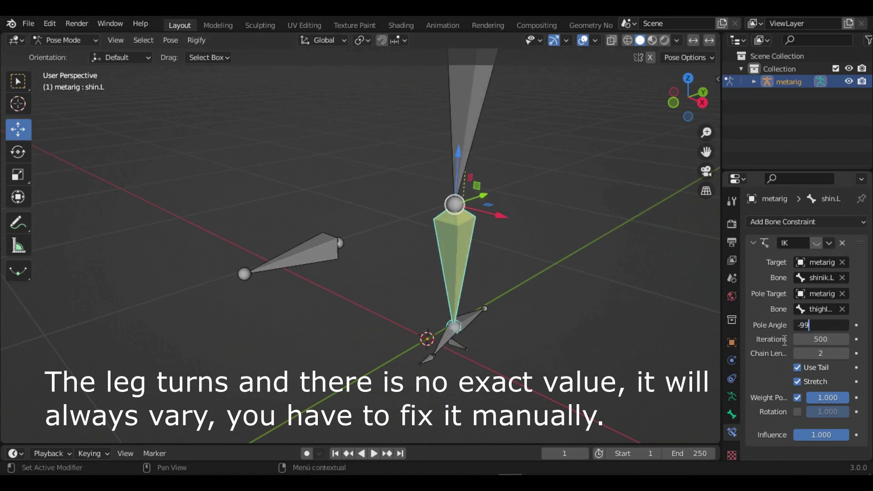
pyautogui.press('BackSpace')
pyautogui.write('0')
pyautogui.press('Return')
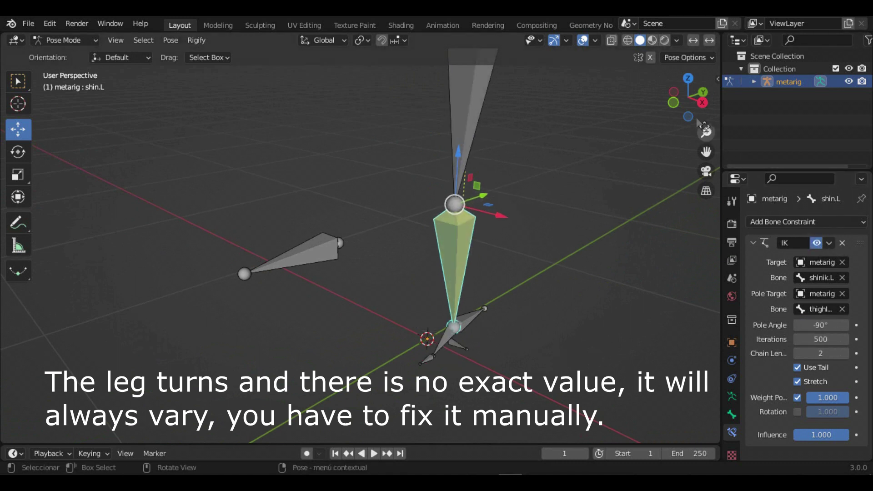
pyautogui.moveTo(482, 346); pyautogui.dragTo(495, 343, button='middle')
# Test the leg by temporarily moving shinik.L and the thighIK.L pole, cancelling each move
pyautogui.click(460, 309)
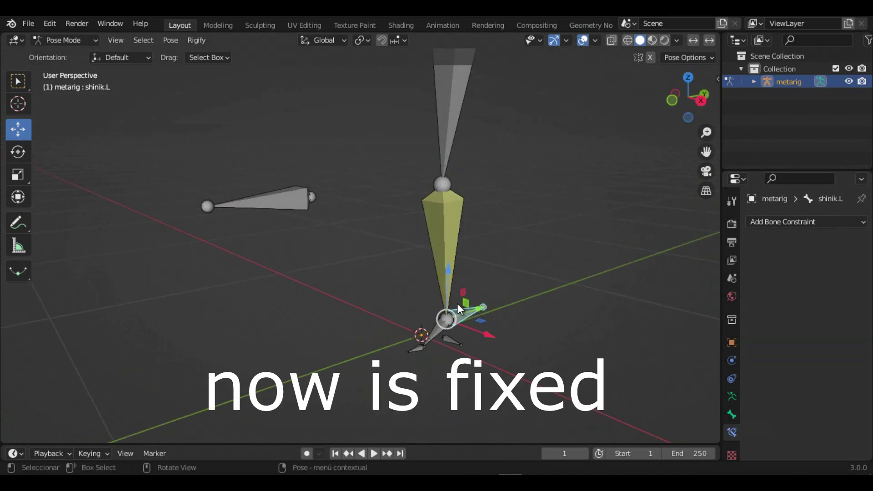
pyautogui.moveTo(448, 274); pyautogui.dragTo(458, 341)
pyautogui.press('Escape')
pyautogui.moveTo(712, 109); pyautogui.dragTo(464, 260)
pyautogui.click(464, 260)
pyautogui.press('g')
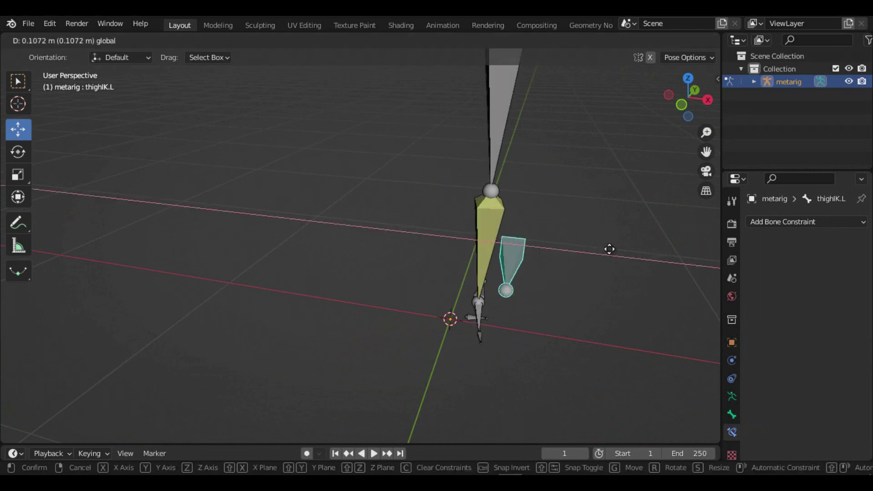
pyautogui.press('Escape')
# Enter Edit Mode and select the foot.L bone
pyautogui.press('Tab')
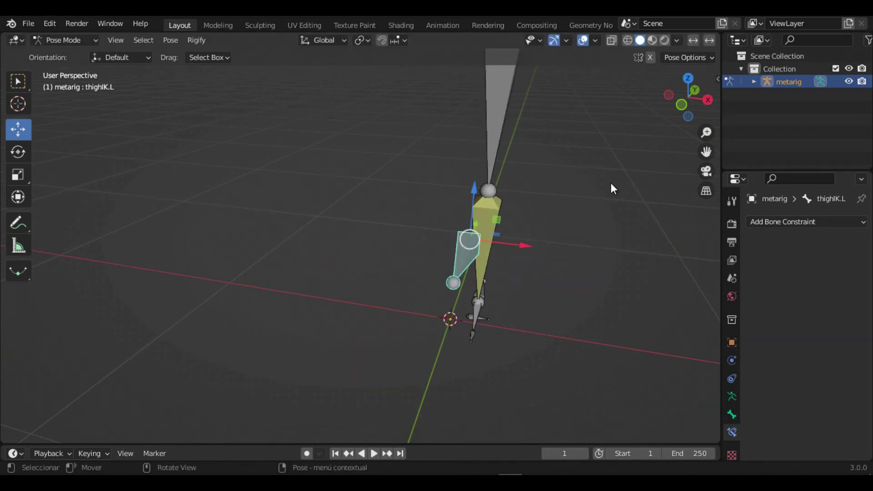
pyautogui.moveTo(610, 183); pyautogui.dragTo(432, 246, button='middle')
pyautogui.scroll(2, 432, 246)
pyautogui.click(456, 338)
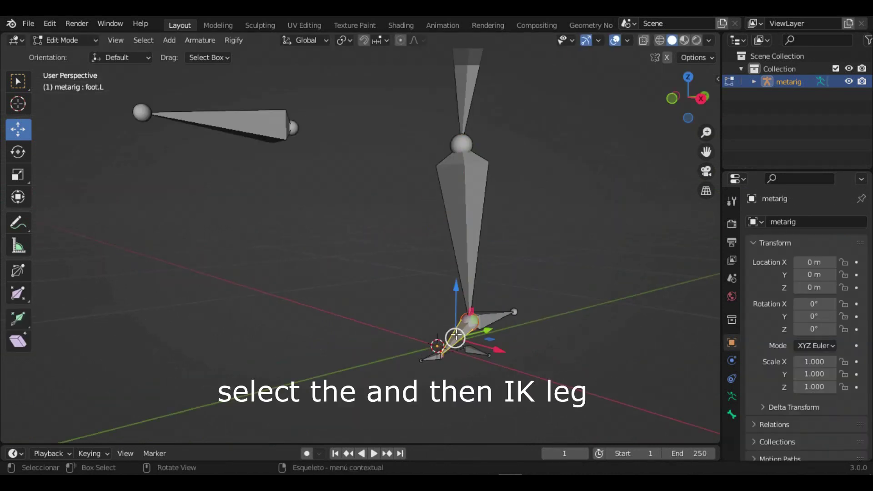
# Parent foot.L to shinik.L with Keep Offset
pyautogui.keyDown('shift'); pyautogui.click(493, 320); pyautogui.keyUp('shift')
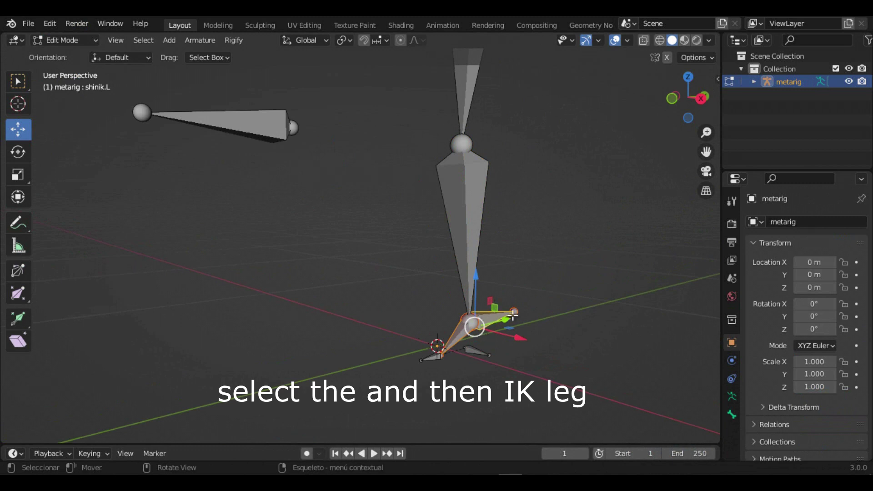
pyautogui.hotkey('ctrl', 'p')
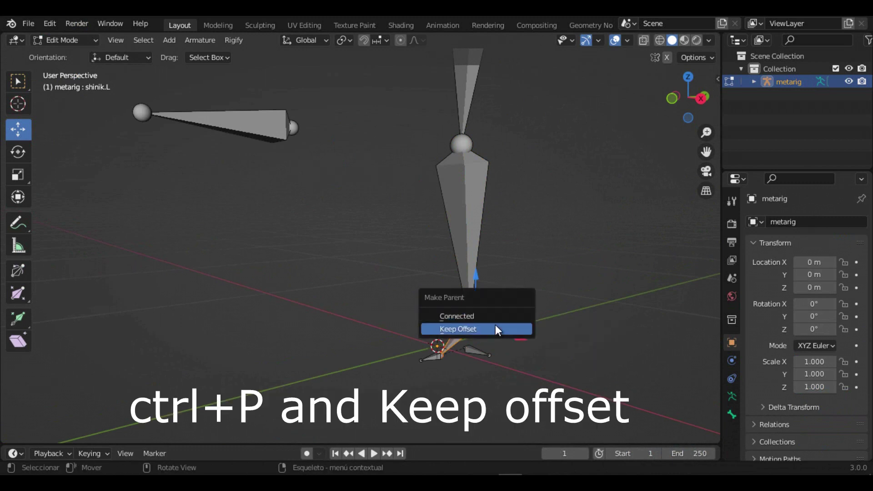
pyautogui.click(496, 328)
# Switch to Pose Mode and move shinik.L along Z to check the foot follows
pyautogui.click(78, 42)
pyautogui.click(66, 84)
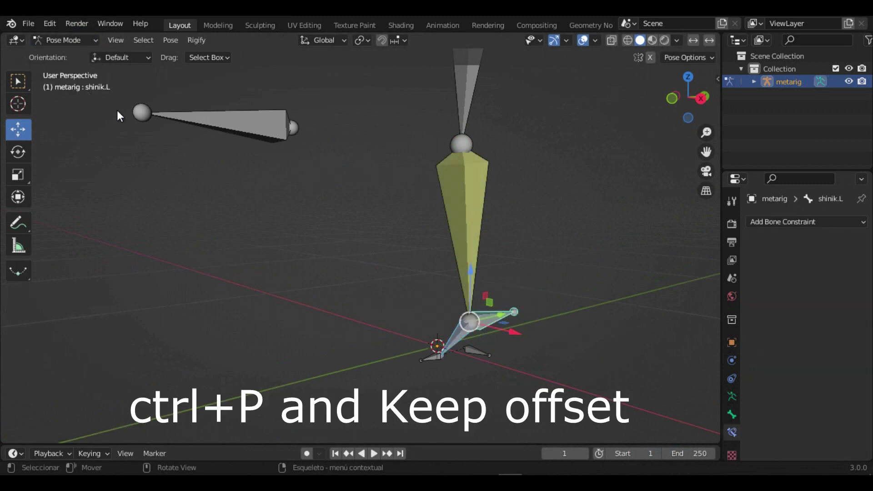
pyautogui.press('g')
pyautogui.press('z')
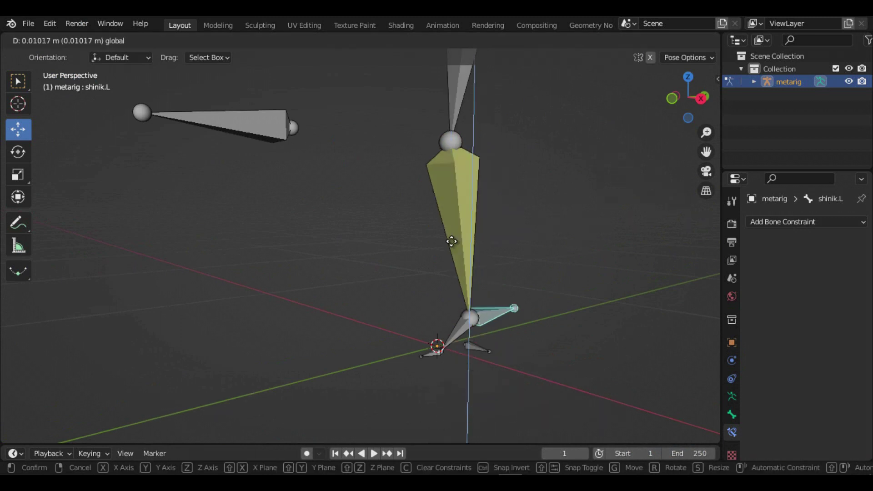
pyautogui.click(524, 372)
pyautogui.moveTo(688, 98)
pyautogui.mouseDown()
pyautogui.moveTo(42, 113)
pyautogui.moveTo(527, 292)
pyautogui.moveTo(673, 268)
pyautogui.mouseUp()
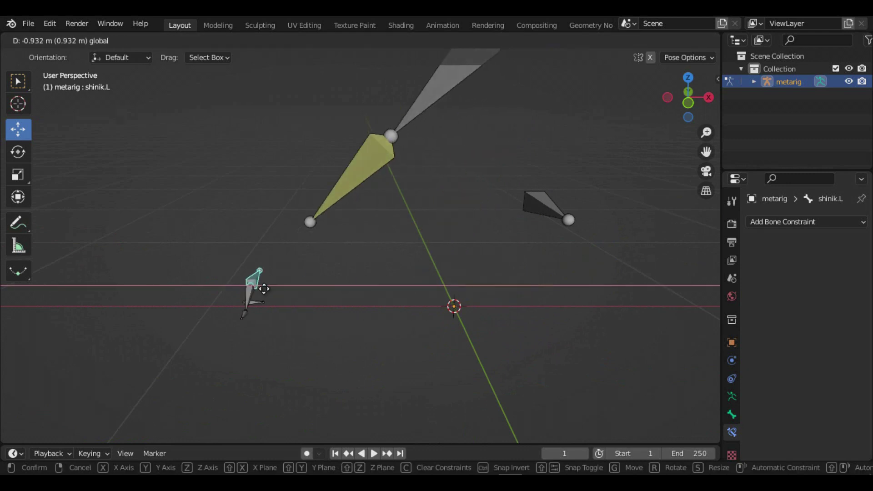
pyautogui.press('Escape')
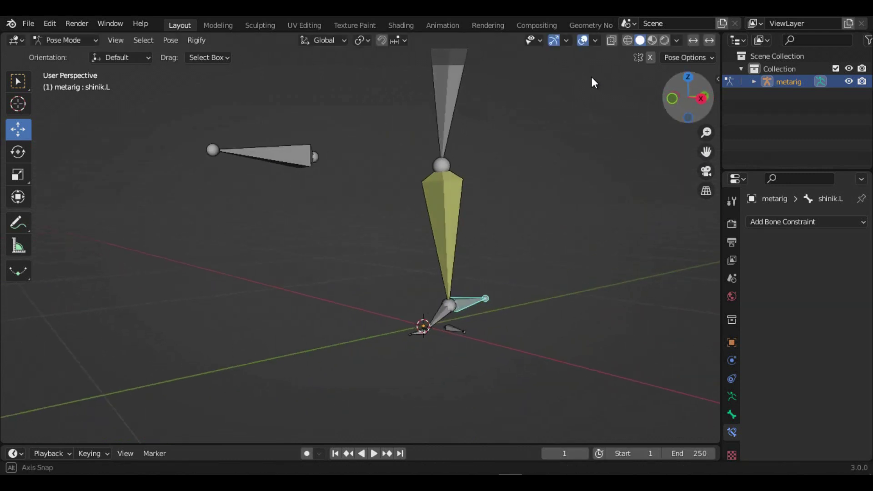
pyautogui.moveTo(681, 98); pyautogui.dragTo(556, 250)
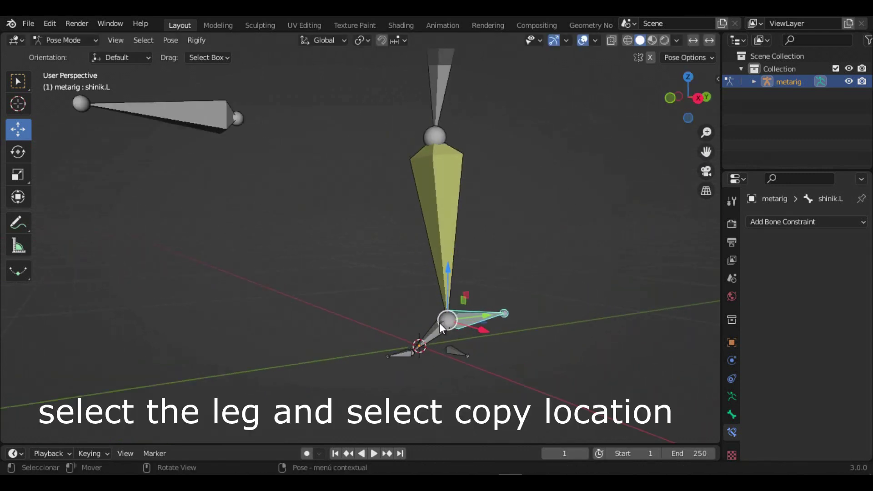
# Add a Copy Location constraint to foot.L targeting the metarig armature
pyautogui.click(782, 222)
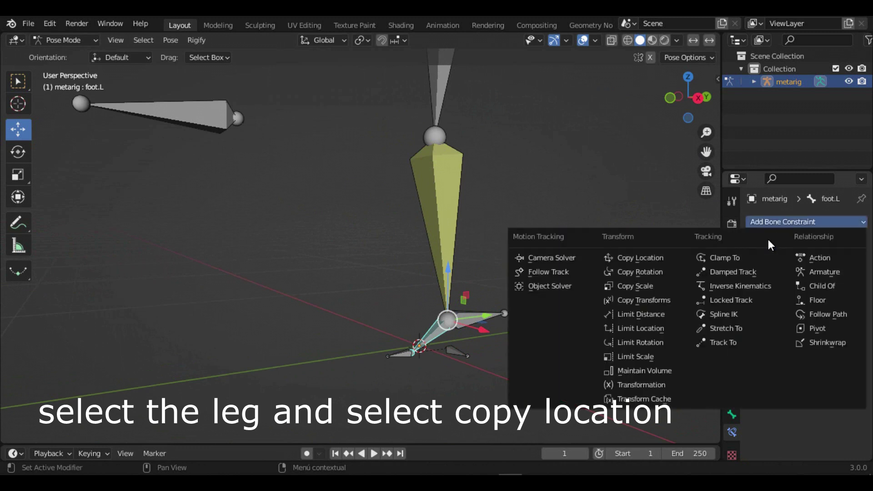
pyautogui.click(633, 257)
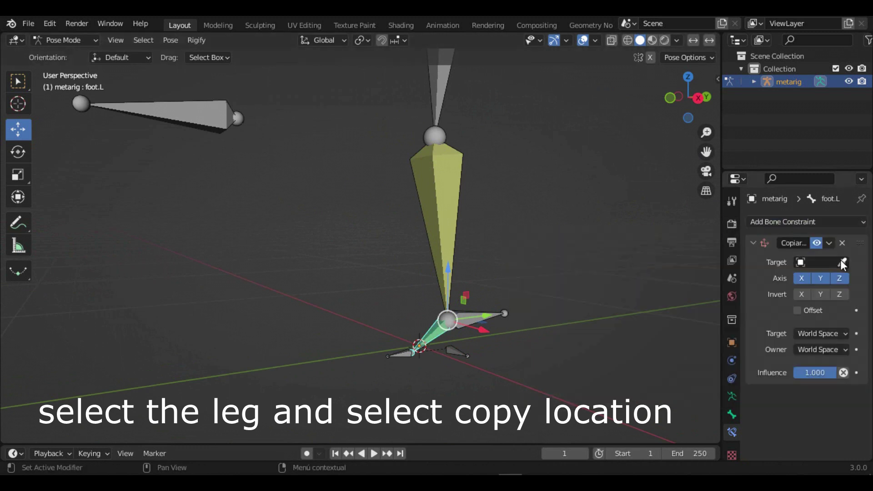
pyautogui.click(841, 261)
pyautogui.click(448, 175)
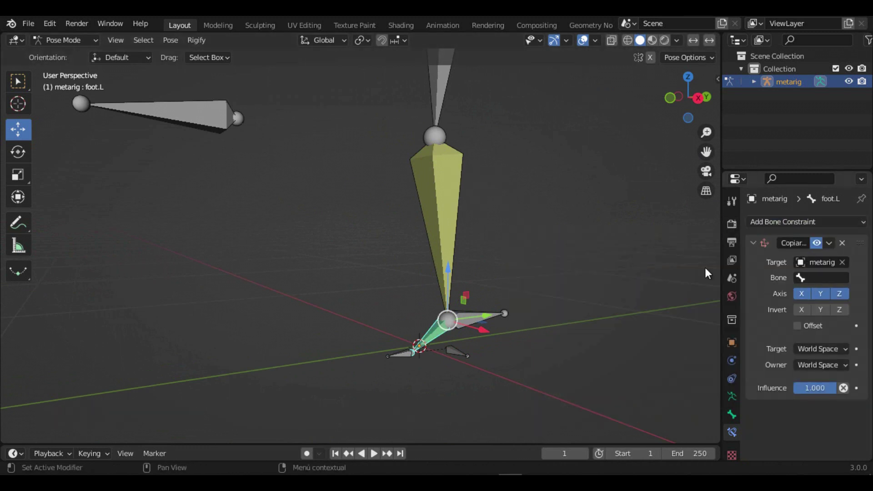
# Set the Copy Location bone to shin.L with Head/Tail at 1.0
pyautogui.click(438, 231)
pyautogui.click(732, 415)
pyautogui.click(783, 222)
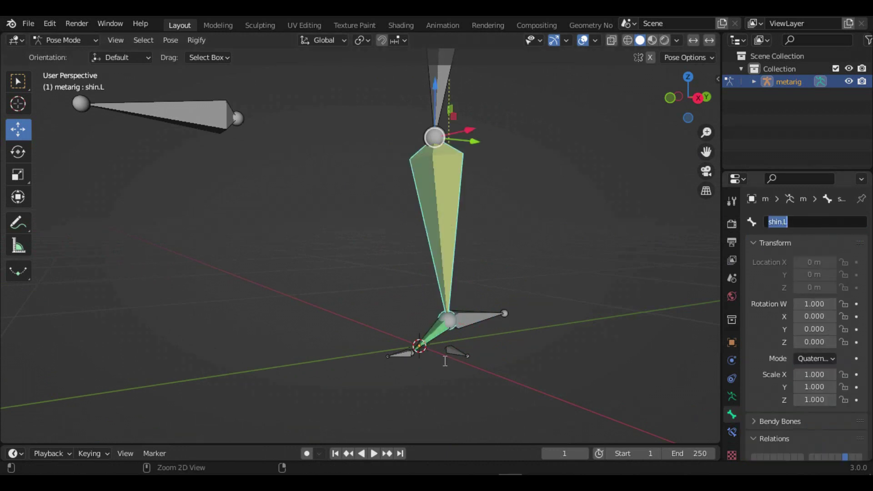
pyautogui.click(435, 341)
pyautogui.click(732, 433)
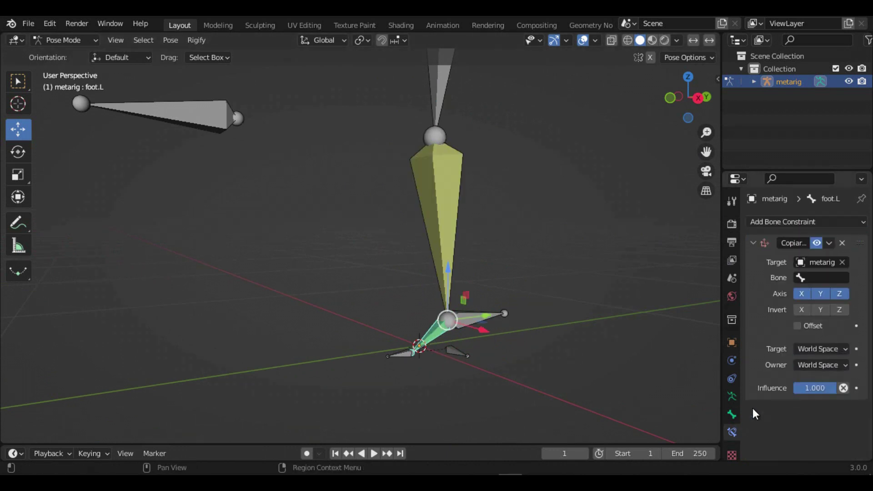
pyautogui.click(823, 278)
pyautogui.write('shin.L')
pyautogui.click(781, 294)
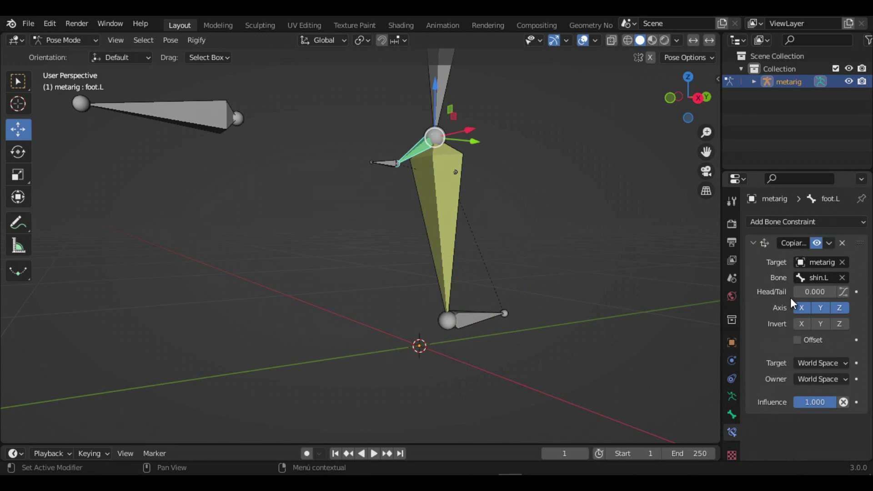
pyautogui.moveTo(801, 292); pyautogui.dragTo(869, 300)
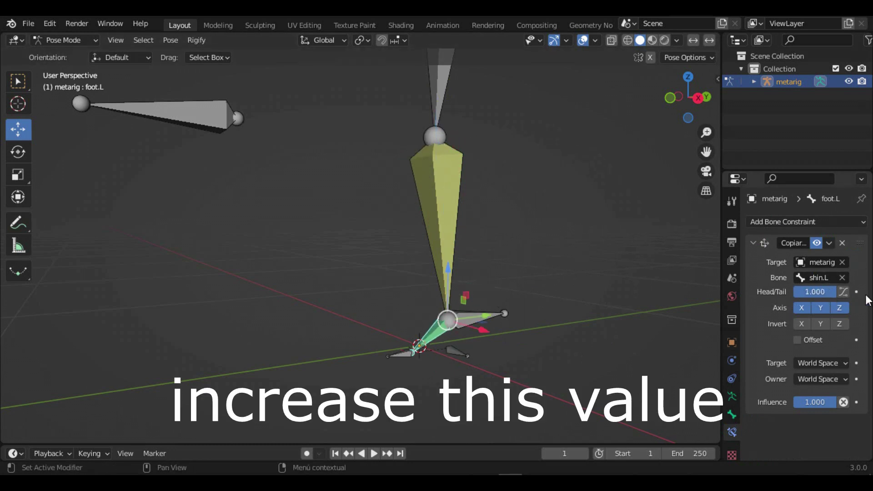
# Test the leg by moving the shinik.L and thighIK.L controls
pyautogui.moveTo(464, 298); pyautogui.dragTo(462, 330)
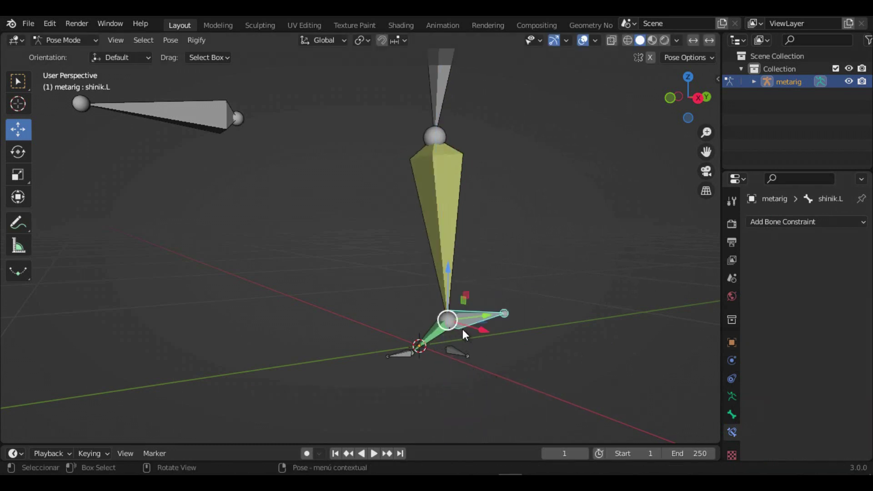
pyautogui.moveTo(688, 98); pyautogui.dragTo(21, 112)
pyautogui.moveTo(468, 305)
pyautogui.mouseDown()
pyautogui.moveTo(564, 186)
pyautogui.moveTo(513, 209)
pyautogui.mouseUp()
pyautogui.click(362, 163)
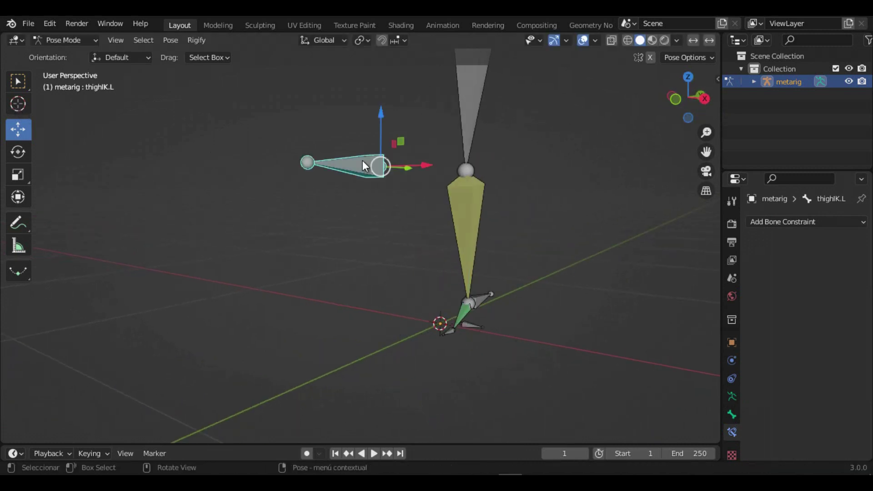
pyautogui.moveTo(364, 162)
pyautogui.mouseDown()
pyautogui.moveTo(398, 148)
pyautogui.moveTo(409, 207)
pyautogui.mouseUp()
pyautogui.moveTo(676, 96)
pyautogui.mouseDown()
pyautogui.moveTo(643, 149)
pyautogui.moveTo(704, 150)
pyautogui.mouseUp()
# Select the forearm.L bone and add an IK constraint to it
pyautogui.click(483, 260)
pyautogui.scroll(2, 486, 256)
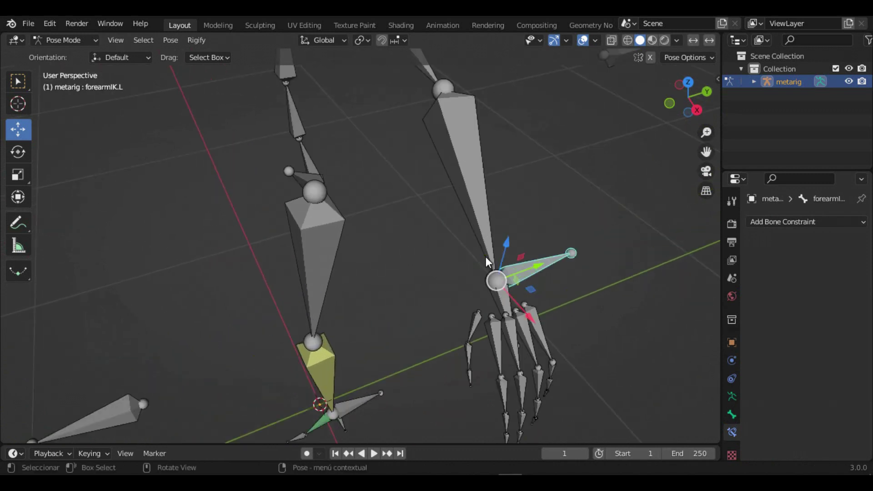
pyautogui.scroll(2, 514, 237)
pyautogui.scroll(-2, 486, 211)
pyautogui.click(488, 210)
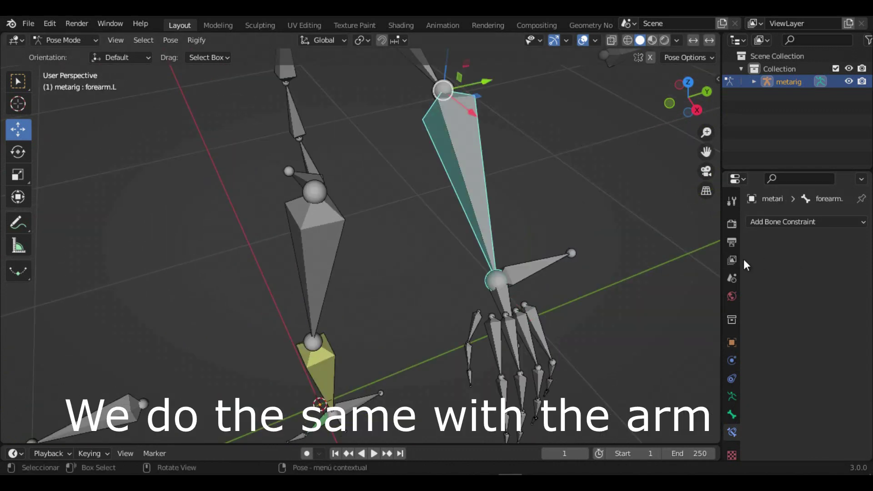
pyautogui.click(732, 415)
pyautogui.click(732, 432)
pyautogui.click(805, 222)
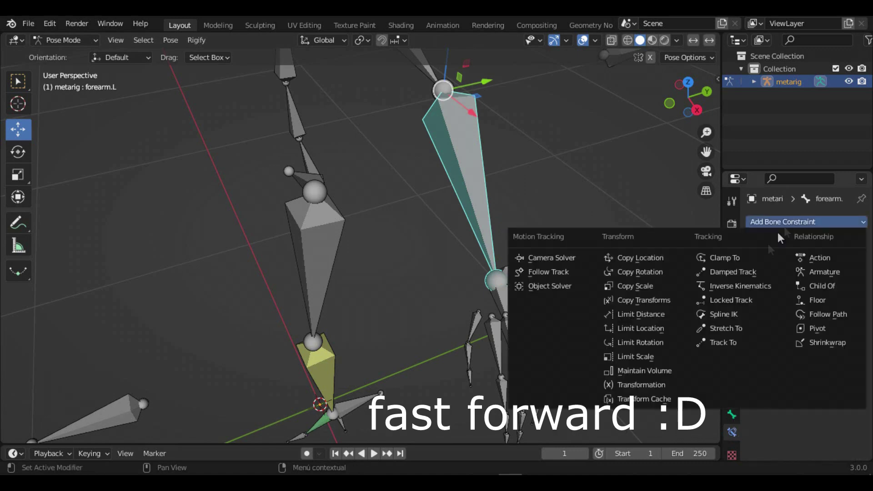
# Target the IK at metarig/forearmIK.L, use metarig as the pole armature, and set chain length 2
pyautogui.click(746, 325)
pyautogui.click(732, 414)
pyautogui.click(733, 432)
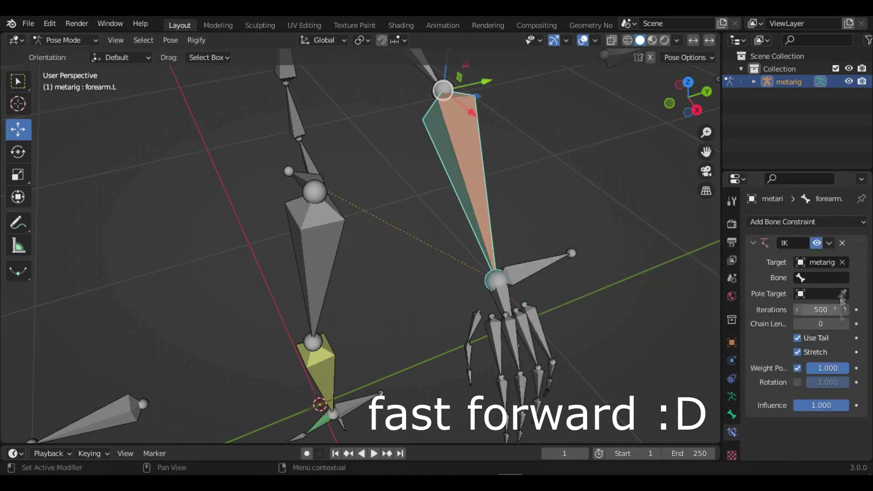
pyautogui.click(821, 277)
pyautogui.doubleClick(821, 324)
pyautogui.write('2')
pyautogui.press('Return')
# Set upper_armIK.L as the IK pole bone with a -90° pole angle
pyautogui.press('g')
pyautogui.click(504, 233)
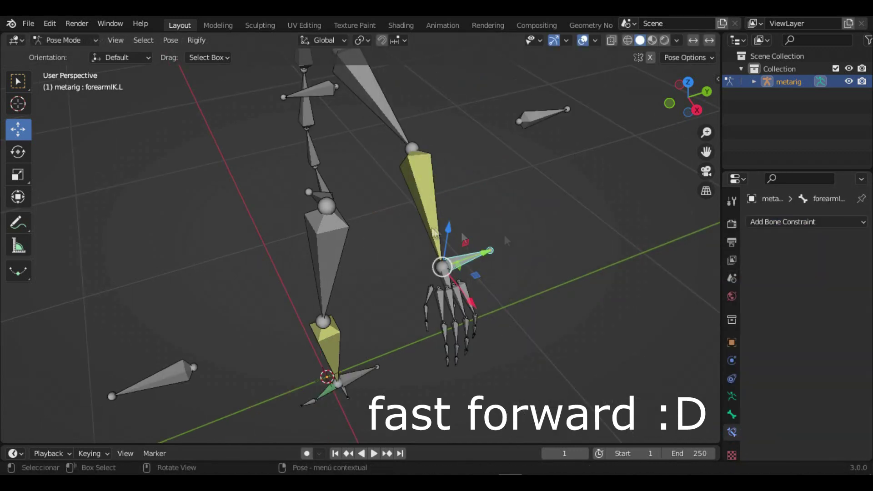
pyautogui.click(518, 121)
pyautogui.click(732, 415)
pyautogui.doubleClick(791, 221)
pyautogui.click(418, 191)
pyautogui.click(733, 432)
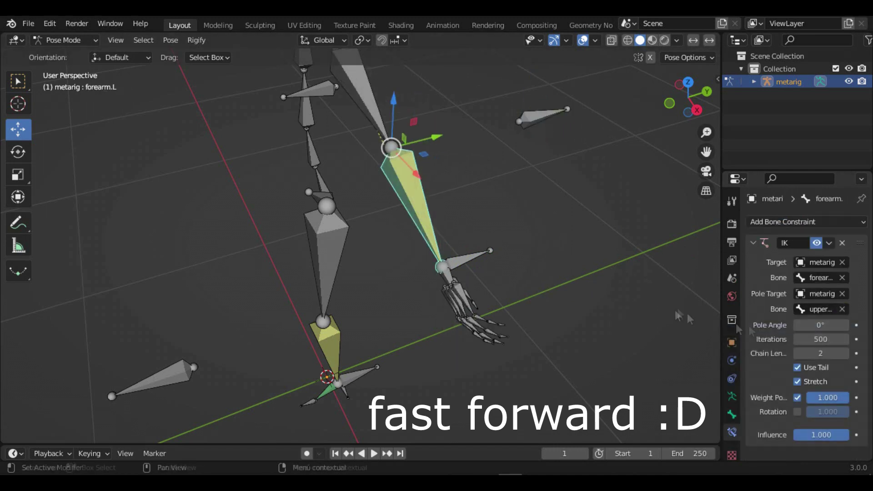
pyautogui.moveTo(455, 227); pyautogui.dragTo(502, 193, button='middle')
pyautogui.moveTo(820, 325); pyautogui.dragTo(796, 325)
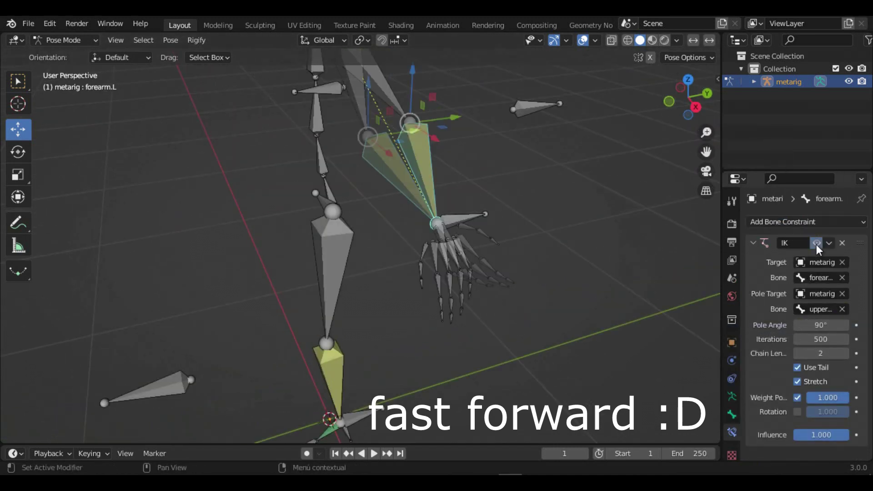
pyautogui.moveTo(477, 220); pyautogui.dragTo(510, 218, button='middle')
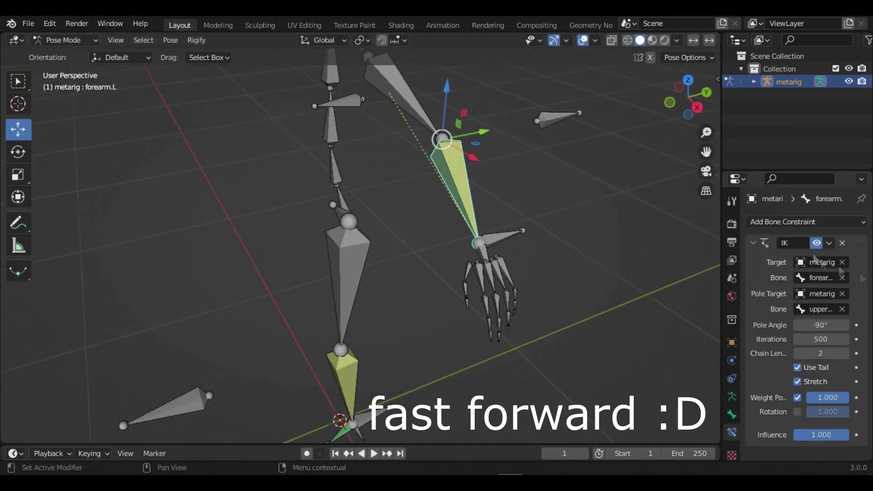
# Parent a bone in Edit Mode, then test the arm by moving forearmIK.L in Pose Mode
pyautogui.press('g')
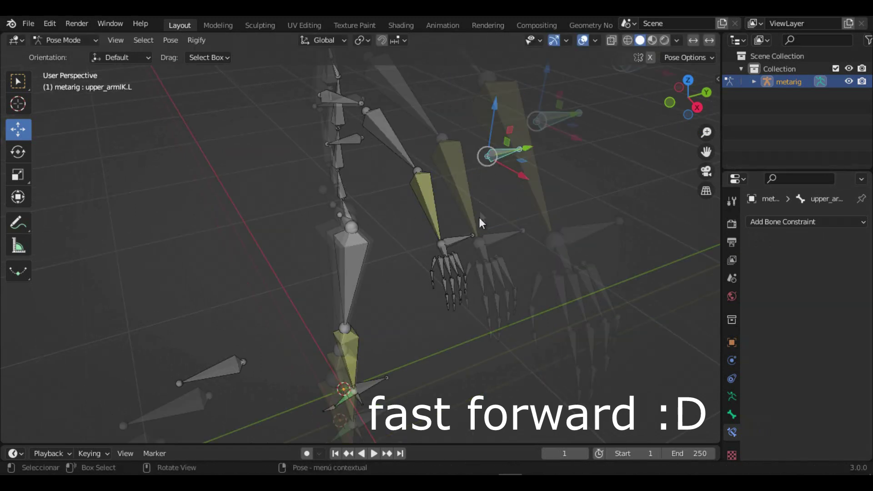
pyautogui.press('Tab')
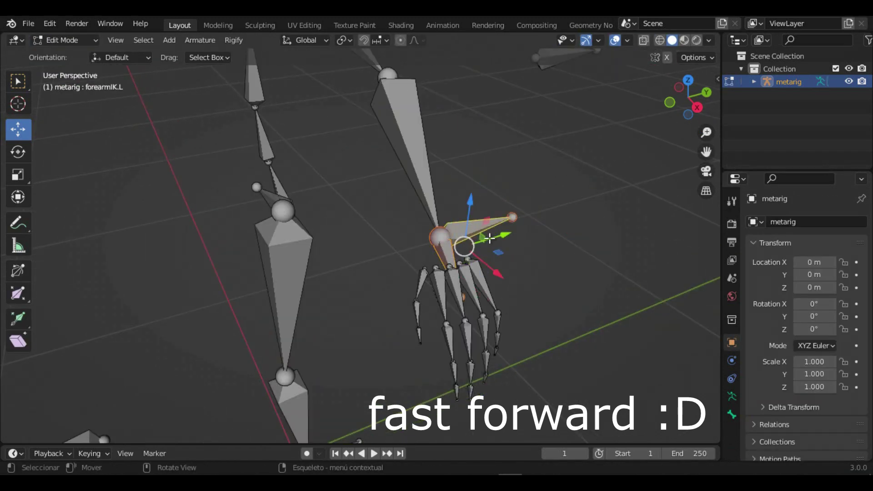
pyautogui.hotkey('ctrl', 'p')
pyautogui.click(489, 238)
pyautogui.hotkey('ctrl', 'Tab')
pyautogui.press('g')
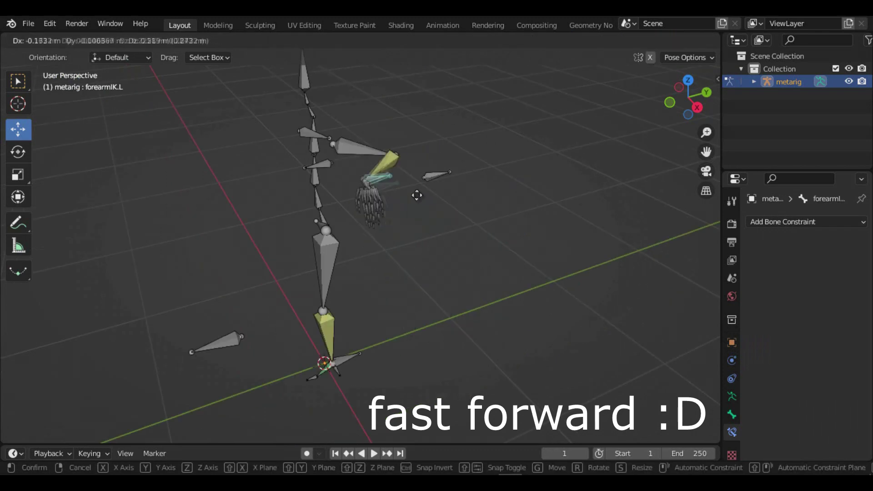
# Give hand.L a Copy Location constraint targeting metarig's forearm bone
pyautogui.click(805, 222)
pyautogui.click(731, 287)
pyautogui.click(818, 259)
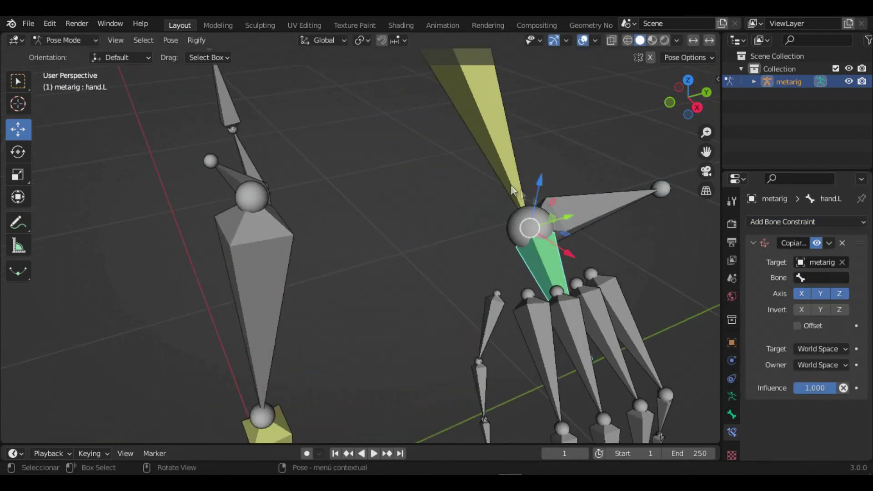
pyautogui.click(732, 414)
pyautogui.click(732, 432)
pyautogui.click(763, 296)
pyautogui.scroll(-3, 409, 245)
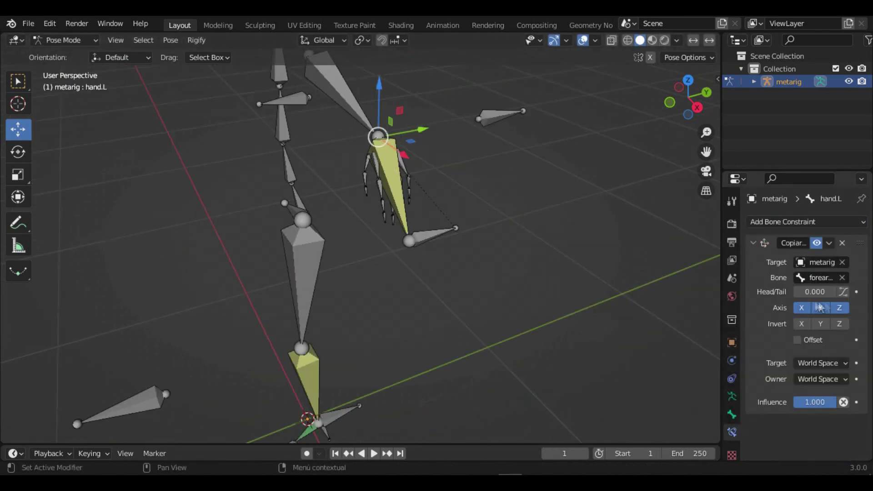
# Test the arm by moving forearmIK.L and upper_armIK.L to check the elbow direction
pyautogui.click(422, 236)
pyautogui.press('g')
pyautogui.click(596, 241)
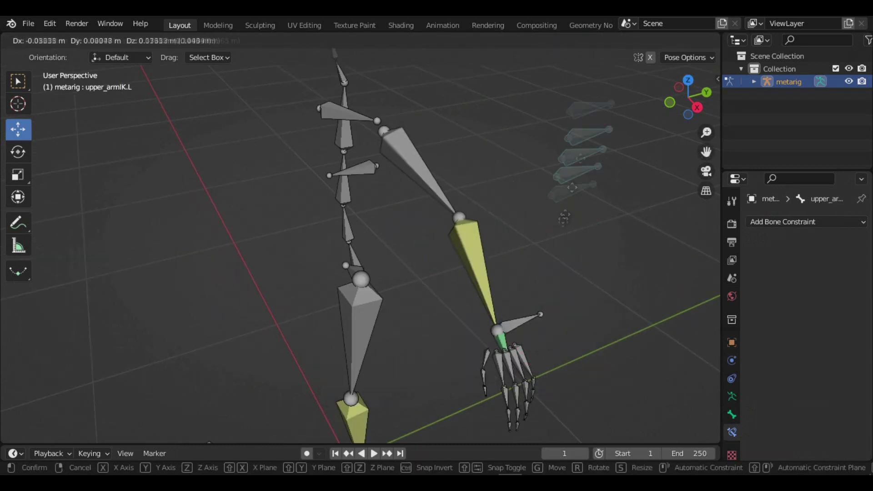
pyautogui.moveTo(688, 97); pyautogui.dragTo(714, 99)
# Box-select the left-side bones in Edit Mode and Symmetrize them onto the right side
pyautogui.click(64, 41)
pyautogui.click(68, 71)
pyautogui.click(662, 118)
pyautogui.moveTo(555, 128); pyautogui.dragTo(413, 322)
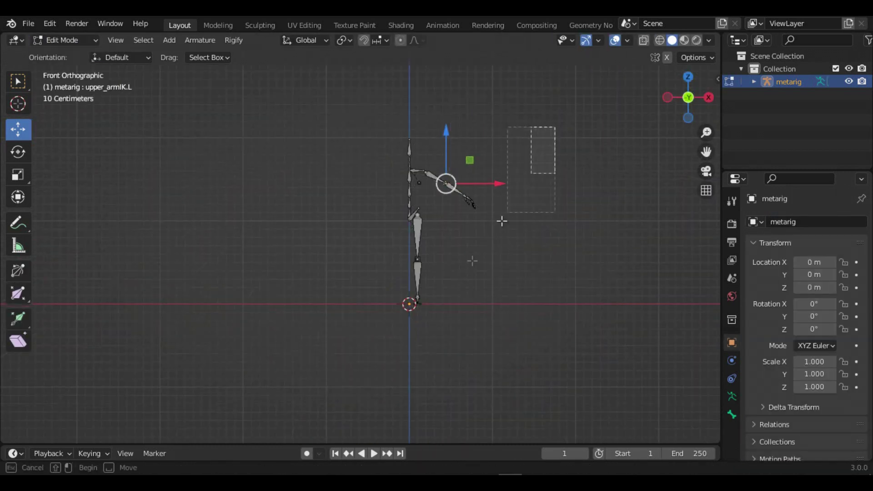
pyautogui.scroll(3, 480, 234)
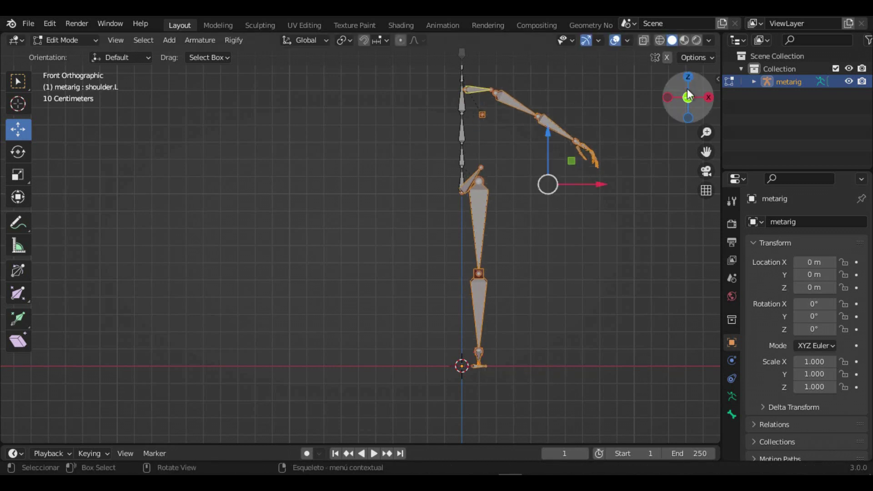
pyautogui.moveTo(687, 89); pyautogui.dragTo(654, 132)
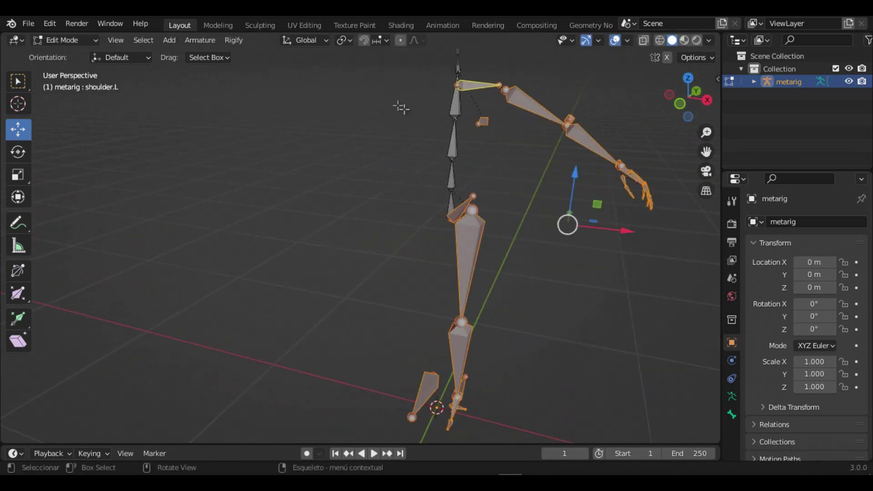
pyautogui.click(201, 42)
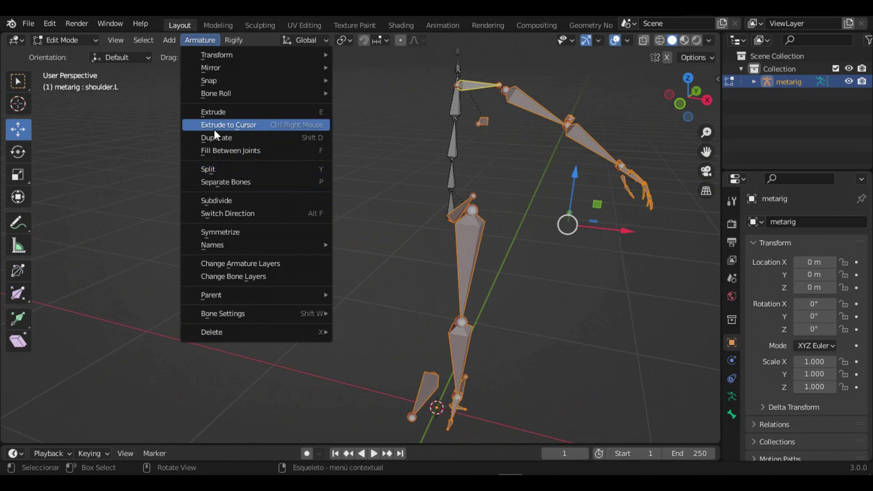
pyautogui.click(220, 232)
pyautogui.click(615, 194)
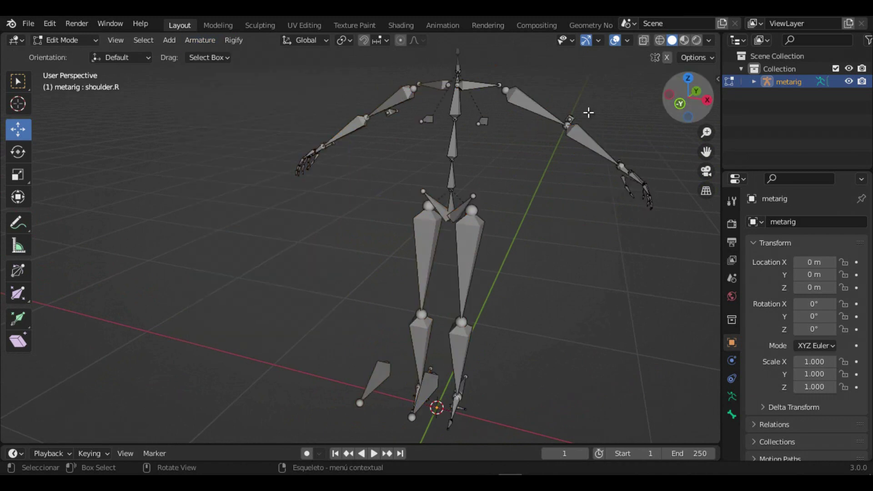
# Switch the metarig to Pose Mode and orbit to check the mirrored limbs
pyautogui.click(55, 42)
pyautogui.click(68, 84)
pyautogui.moveTo(682, 102); pyautogui.dragTo(664, 108)
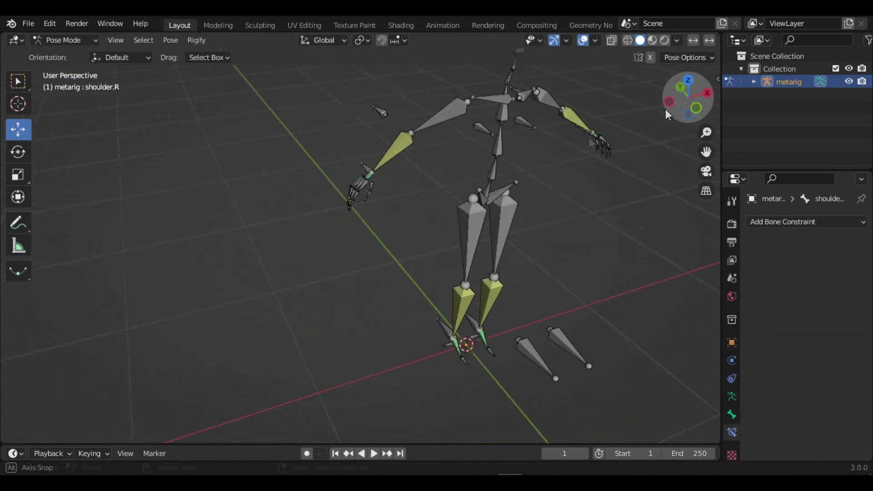
pyautogui.click(369, 168)
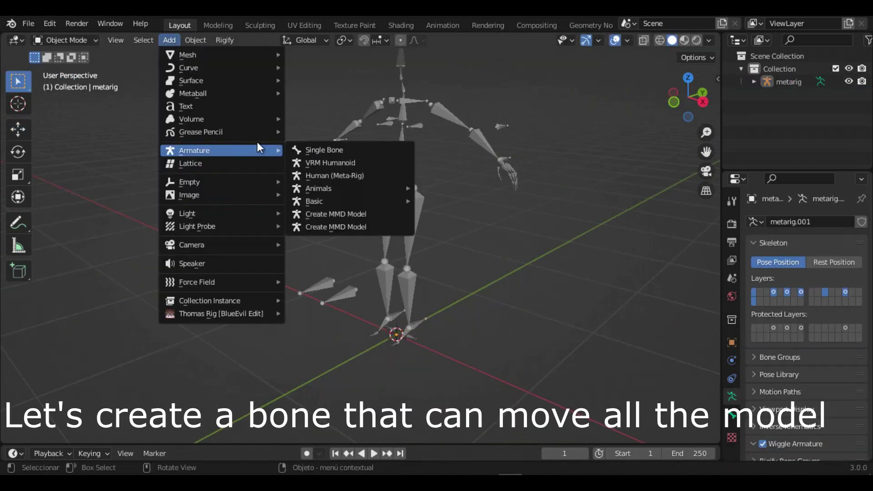
# Add the single-bone Esqueleto armature, pull its tip down between the feet, and return to Object Mode
pyautogui.click(314, 149)
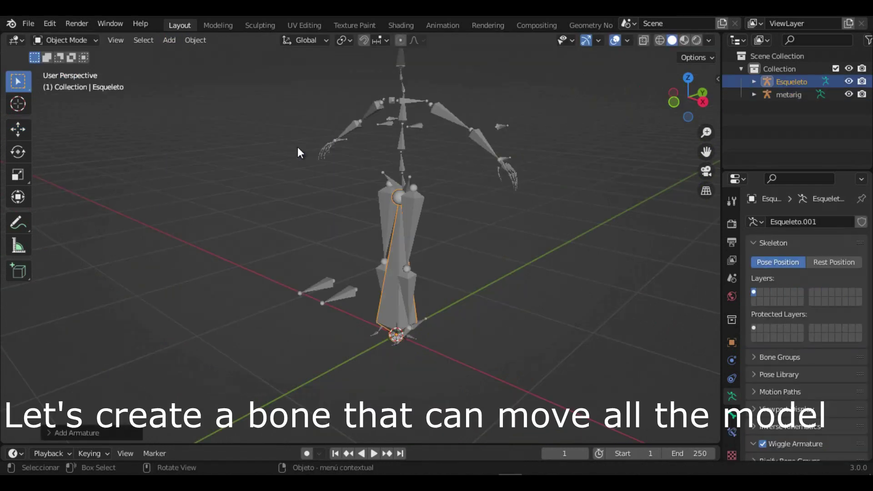
pyautogui.press('Tab')
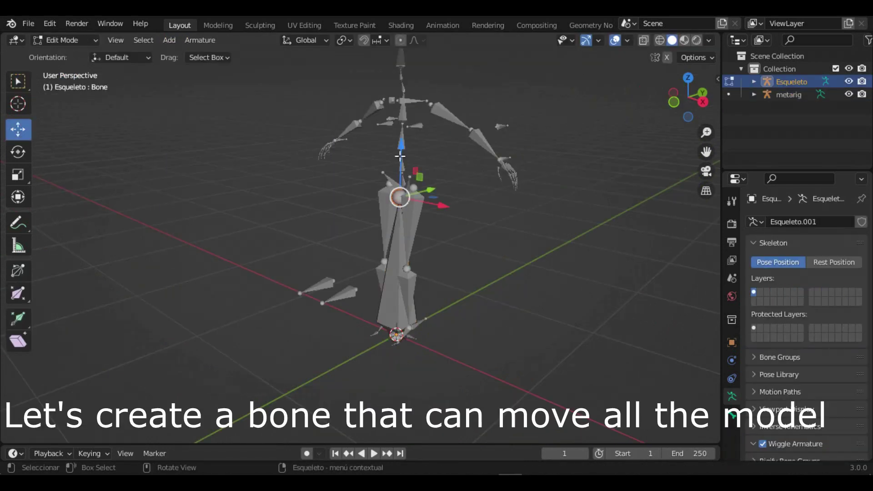
pyautogui.moveTo(400, 156); pyautogui.dragTo(402, 259)
pyautogui.click(403, 264)
pyautogui.scroll(2, 621, 151)
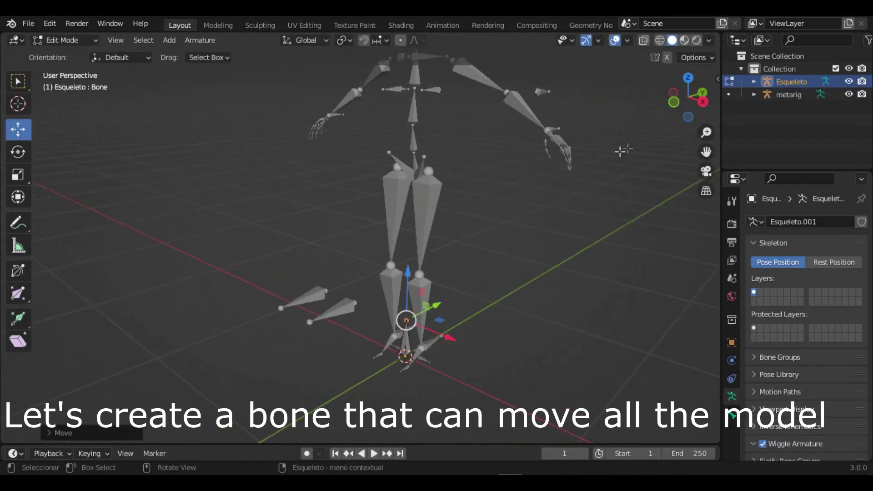
pyautogui.moveTo(672, 115)
pyautogui.mouseDown()
pyautogui.moveTo(4, 111)
pyautogui.moveTo(3, 92)
pyautogui.mouseUp()
pyautogui.click(62, 40)
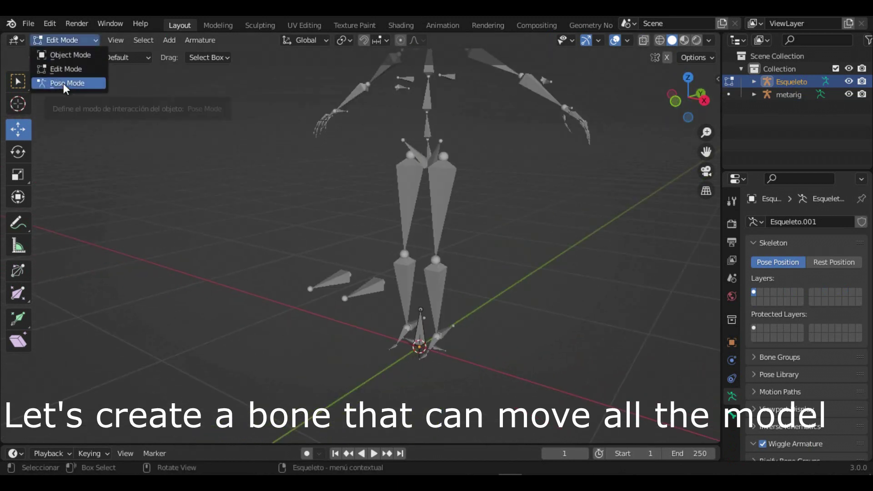
pyautogui.click(68, 55)
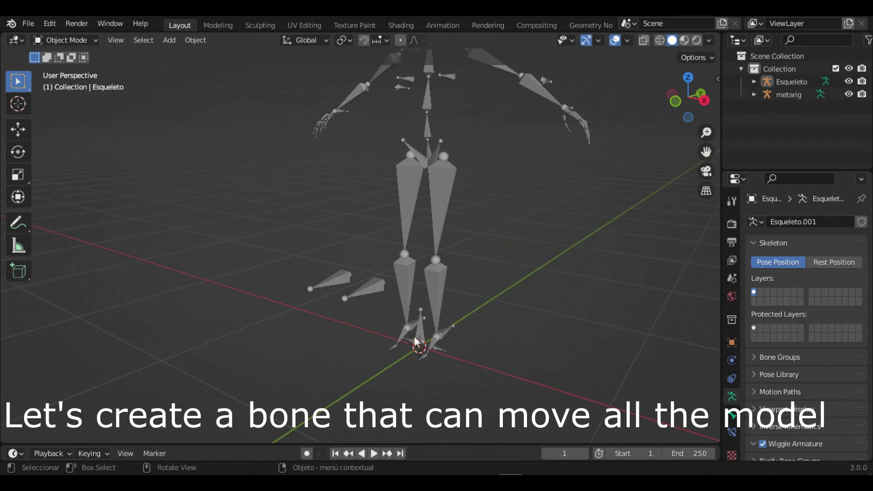
# Select Esqueleto and the metarig together and Join them into the metarig
pyautogui.keyDown('shift'); pyautogui.click(436, 308); pyautogui.keyUp('shift')
pyautogui.rightClick(434, 242)
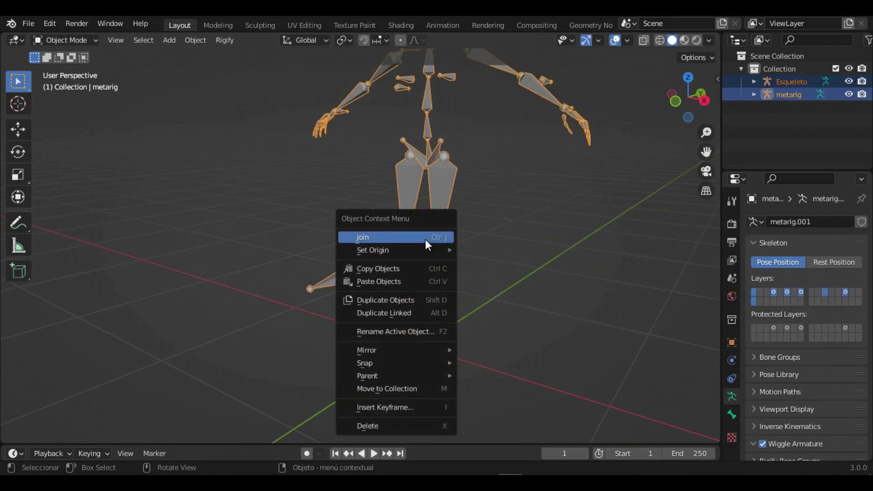
pyautogui.click(386, 238)
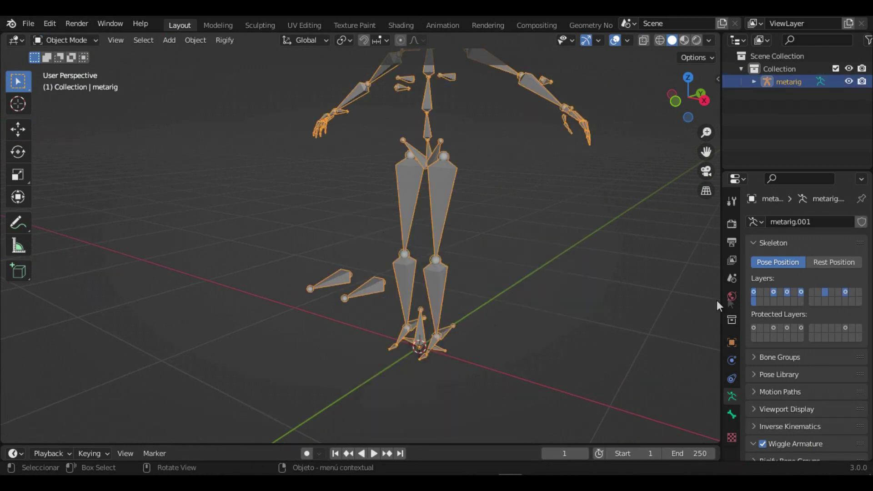
# Switch the metarig to Pose Mode and center the view on the legs and root bone
pyautogui.click(64, 40)
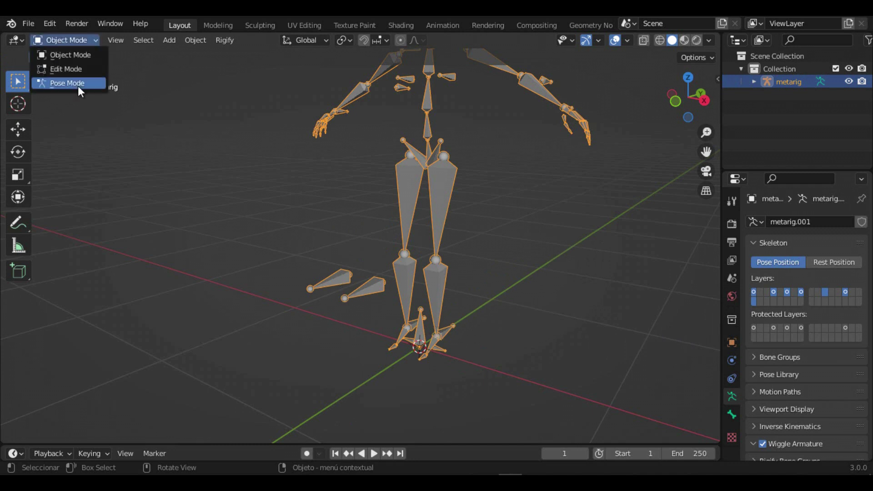
pyautogui.click(78, 86)
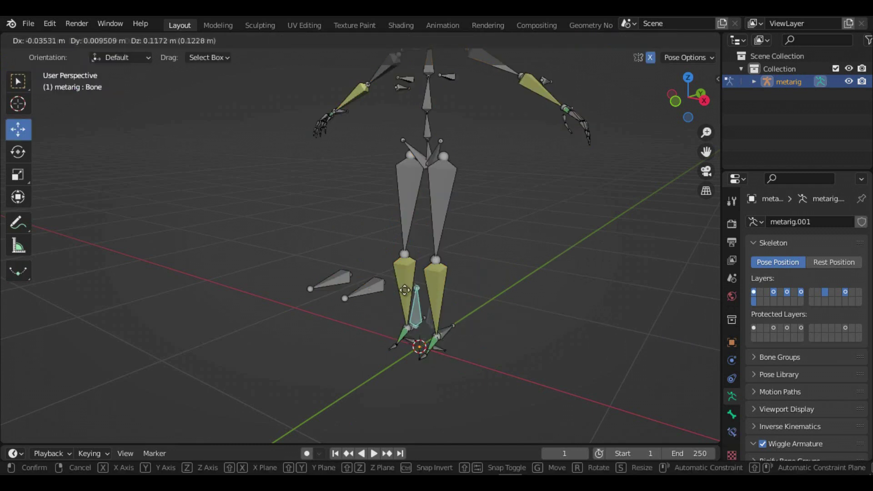
pyautogui.scroll(3, 674, 138)
pyautogui.moveTo(706, 153)
pyautogui.mouseDown()
pyautogui.moveTo(683, 112)
pyautogui.moveTo(667, 125)
pyautogui.mouseUp()
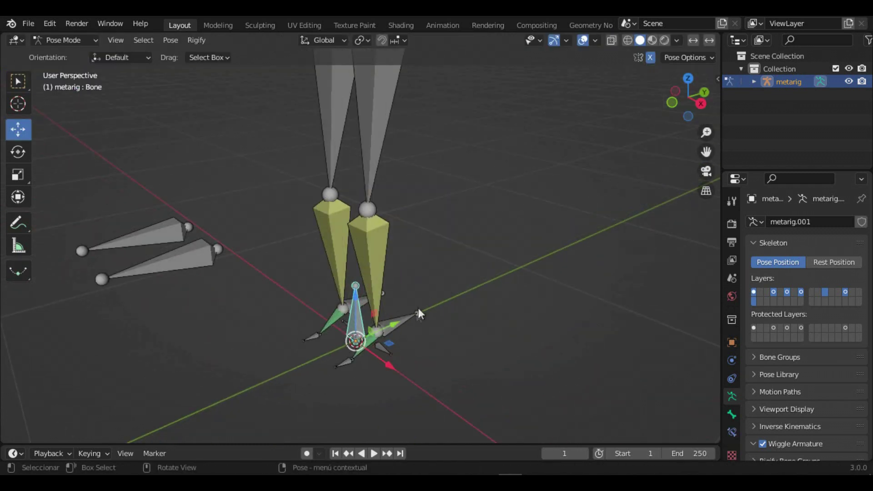
pyautogui.click(68, 40)
# In Edit Mode, select the IK control bones including thighIK.L and upper_armIK.L, then the root
pyautogui.click(59, 67)
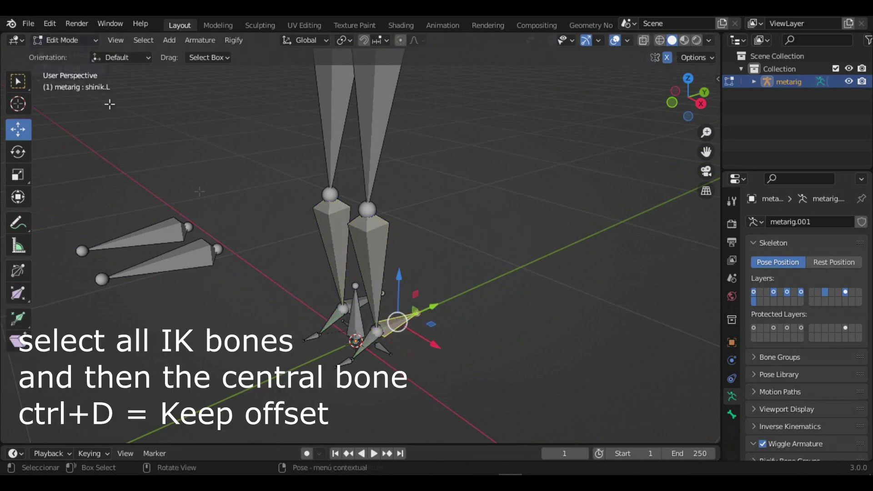
pyautogui.click(122, 231)
pyautogui.scroll(-3, 546, 208)
pyautogui.moveTo(689, 98); pyautogui.dragTo(645, 139)
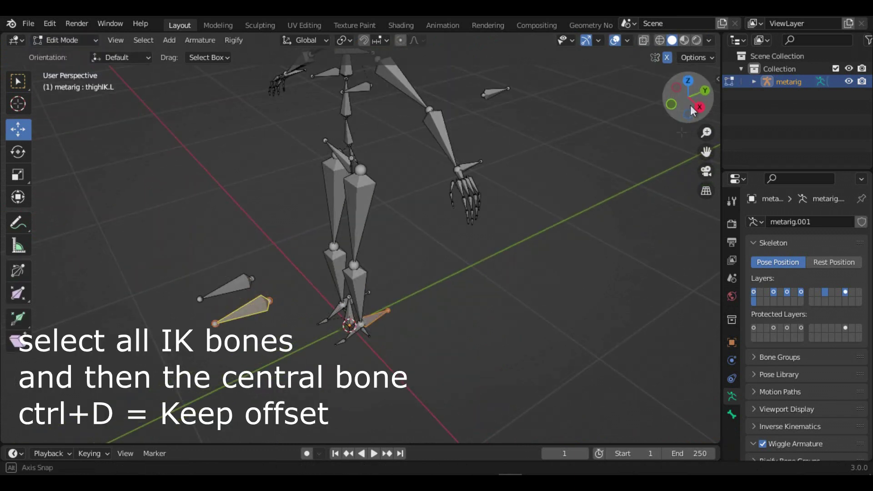
pyautogui.keyDown('shift'); pyautogui.click(493, 105); pyautogui.keyUp('shift')
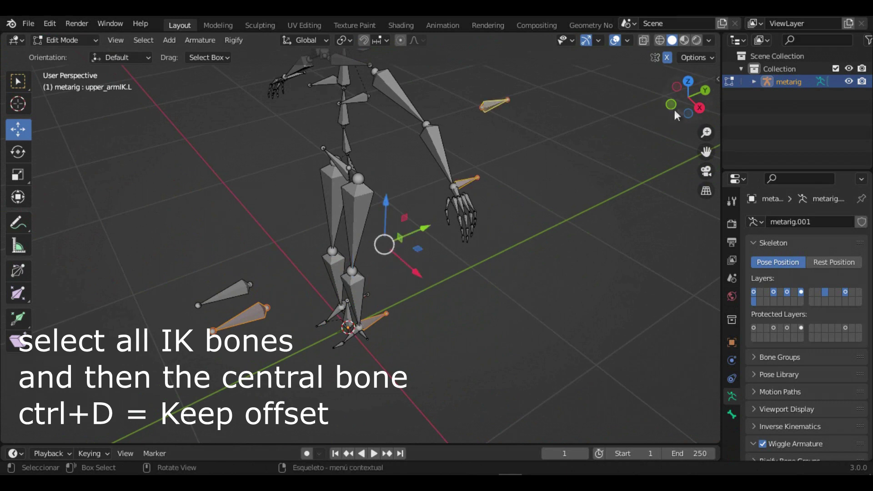
pyautogui.moveTo(494, 105)
pyautogui.mouseDown(button='middle')
pyautogui.moveTo(523, 90)
pyautogui.moveTo(573, 203)
pyautogui.mouseUp(button='middle')
pyautogui.scroll(5, 523, 90)
pyautogui.scroll(3, 412, 313)
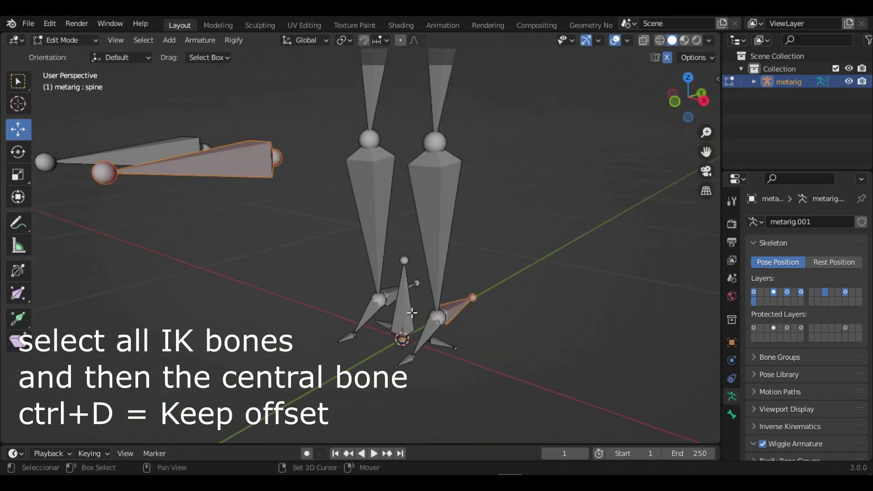
# Parent the IK bones to the root bone with Keep Offset and return to Pose Mode
pyautogui.hotkey('ctrl', 'p')
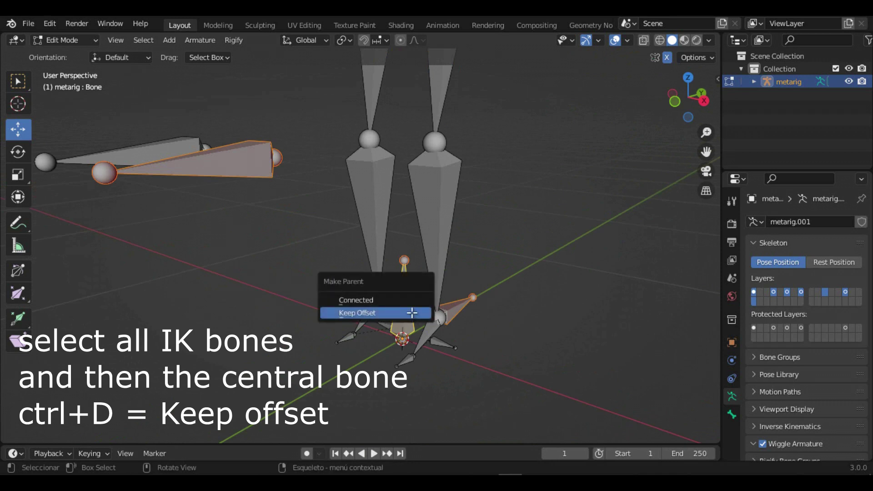
pyautogui.click(411, 313)
pyautogui.scroll(-3, 412, 312)
pyautogui.hotkey('ctrl', 'Tab')
pyautogui.moveTo(397, 409); pyautogui.dragTo(397, 386, button='middle')
pyautogui.press('g')
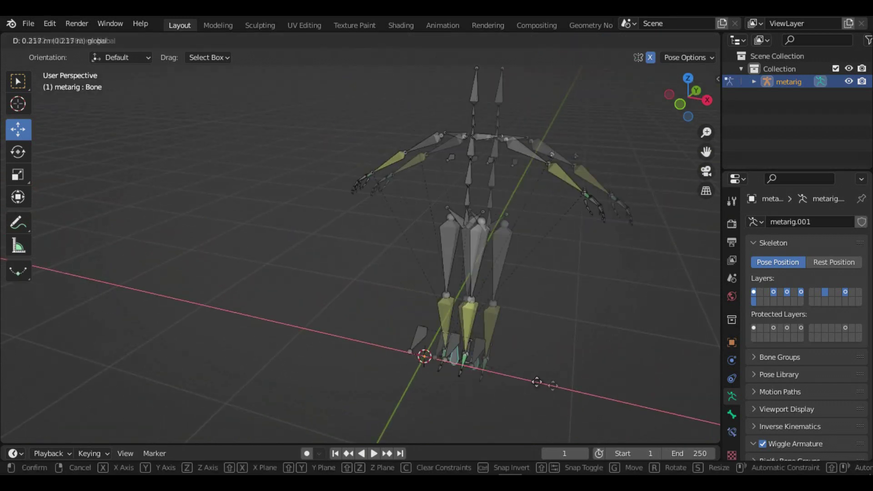
pyautogui.press('Escape')
pyautogui.press('s')
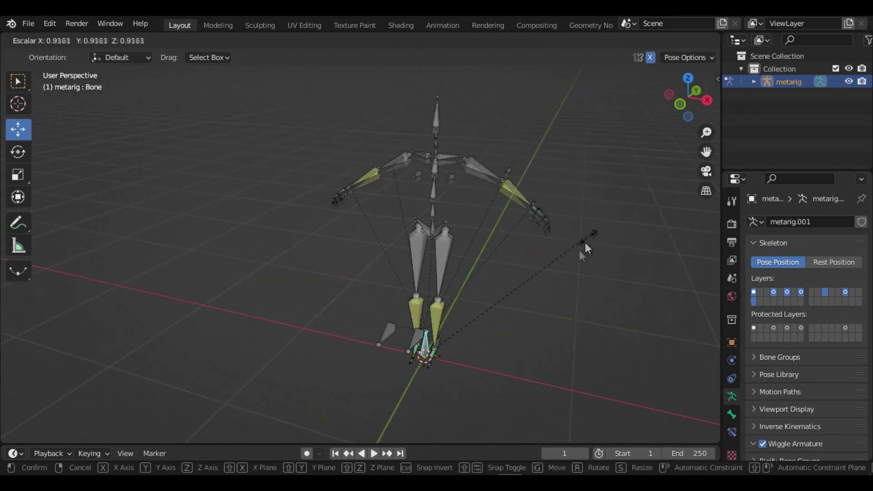
pyautogui.press('Escape')
pyautogui.scroll(-2, 486, 205)
pyautogui.press('s')
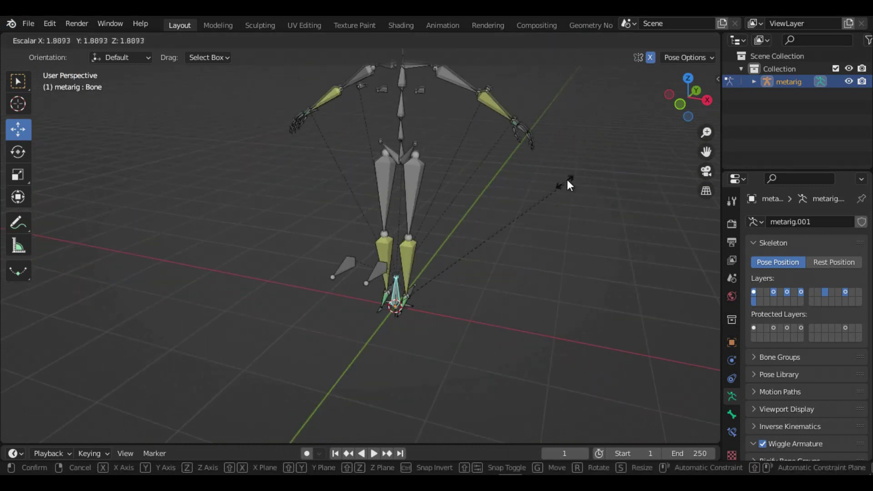
pyautogui.press('Escape')
pyautogui.press('g')
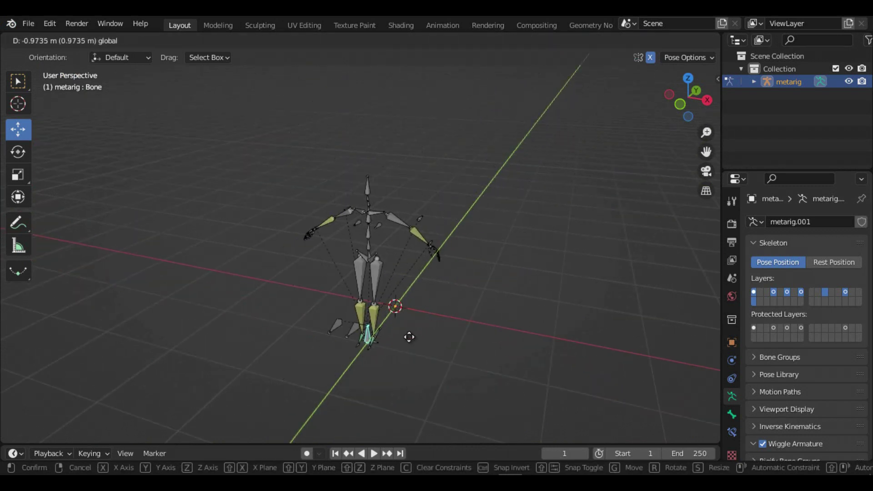
pyautogui.press('Escape')
pyautogui.press('g')
pyautogui.press('Escape')
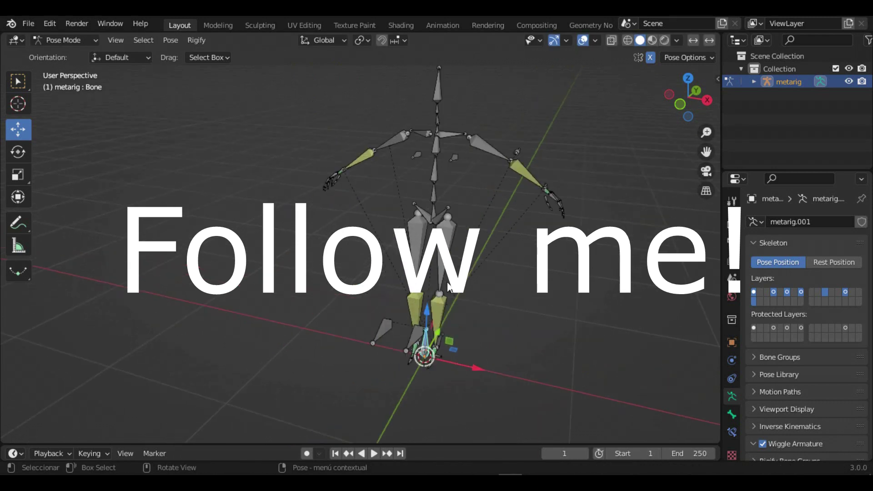
pyautogui.scroll(5, 455, 227)
pyautogui.moveTo(689, 105)
pyautogui.mouseDown()
pyautogui.moveTo(627, 118)
pyautogui.moveTo(458, 228)
pyautogui.mouseUp()
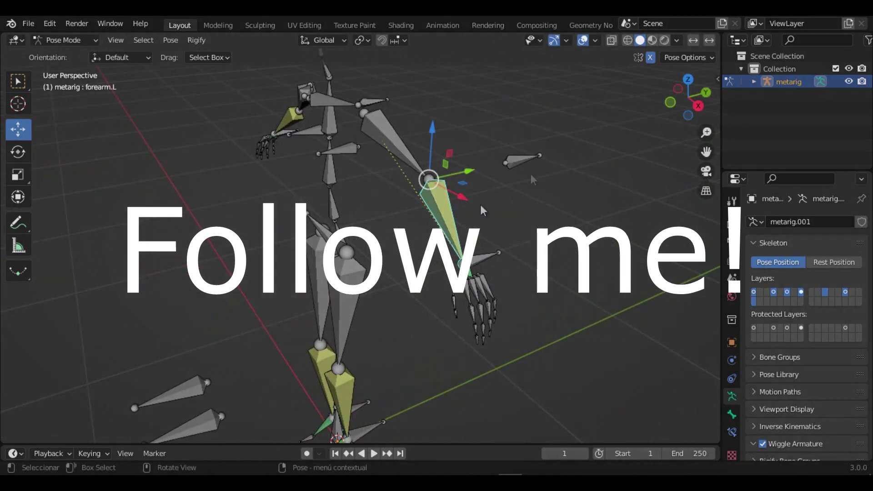